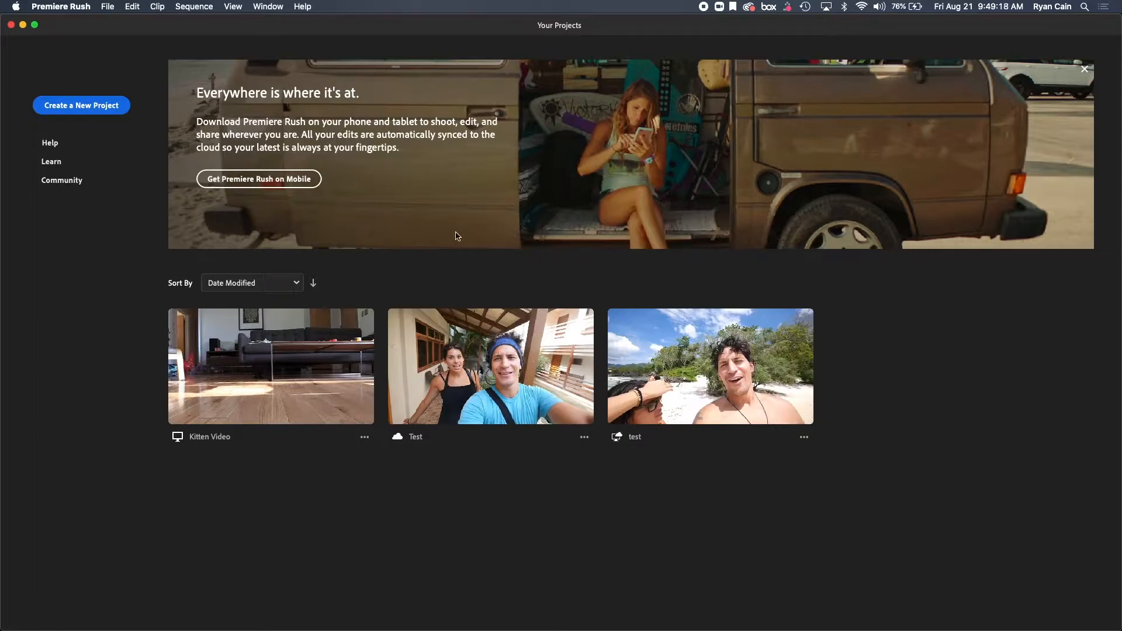
- Start a new project and open the Cat Video folder on the Desktop as the media source
left_click(93, 110)
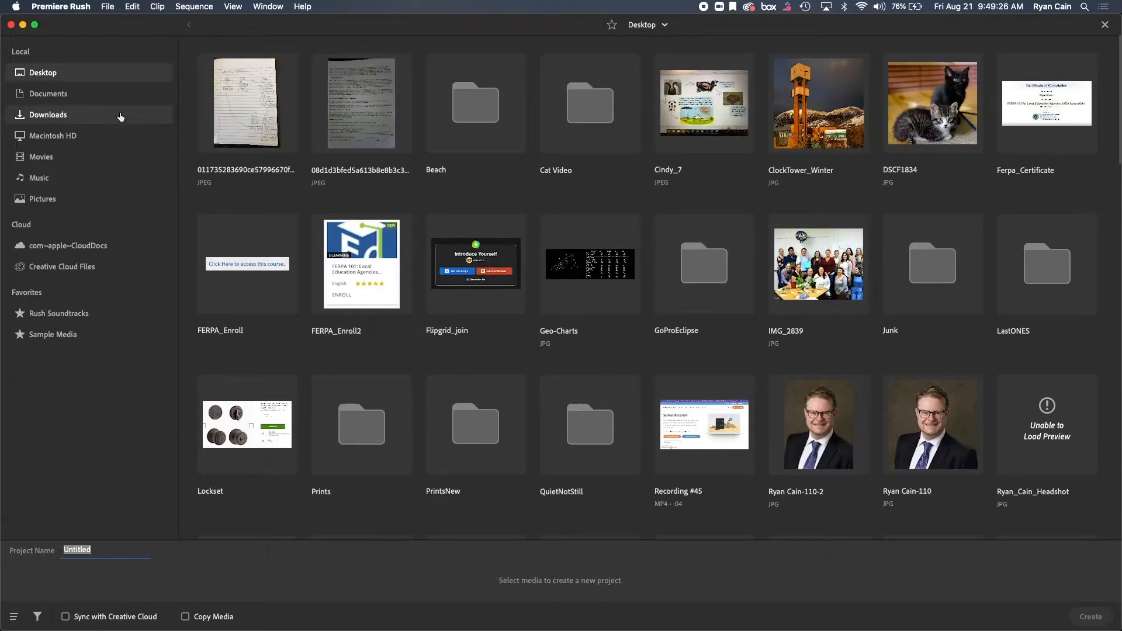
left_click(110, 78)
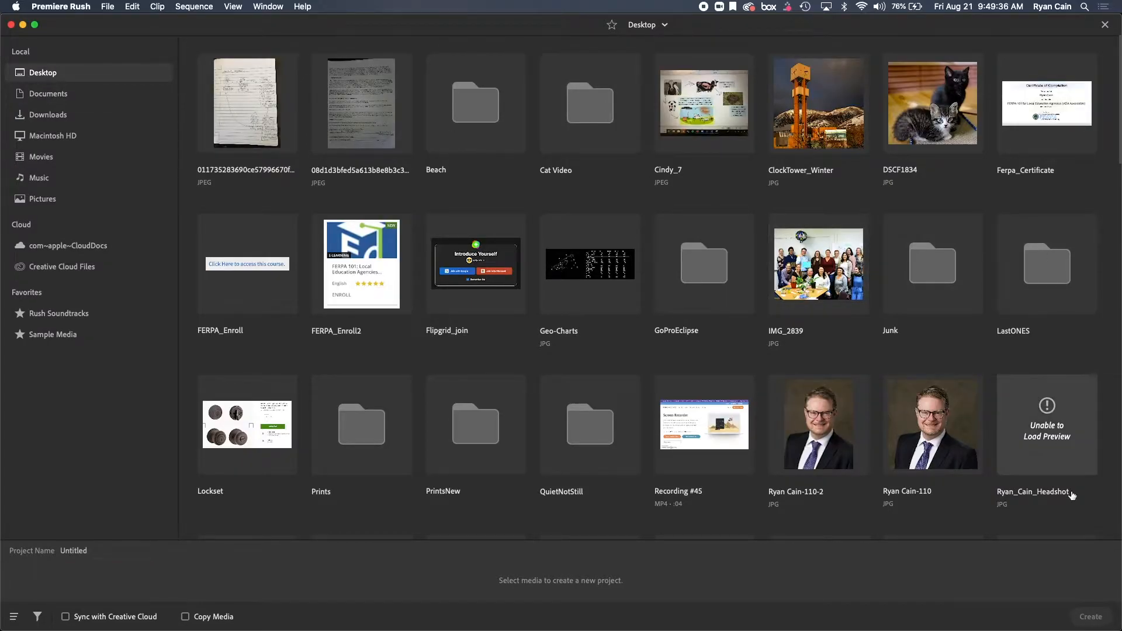
double_click(602, 114)
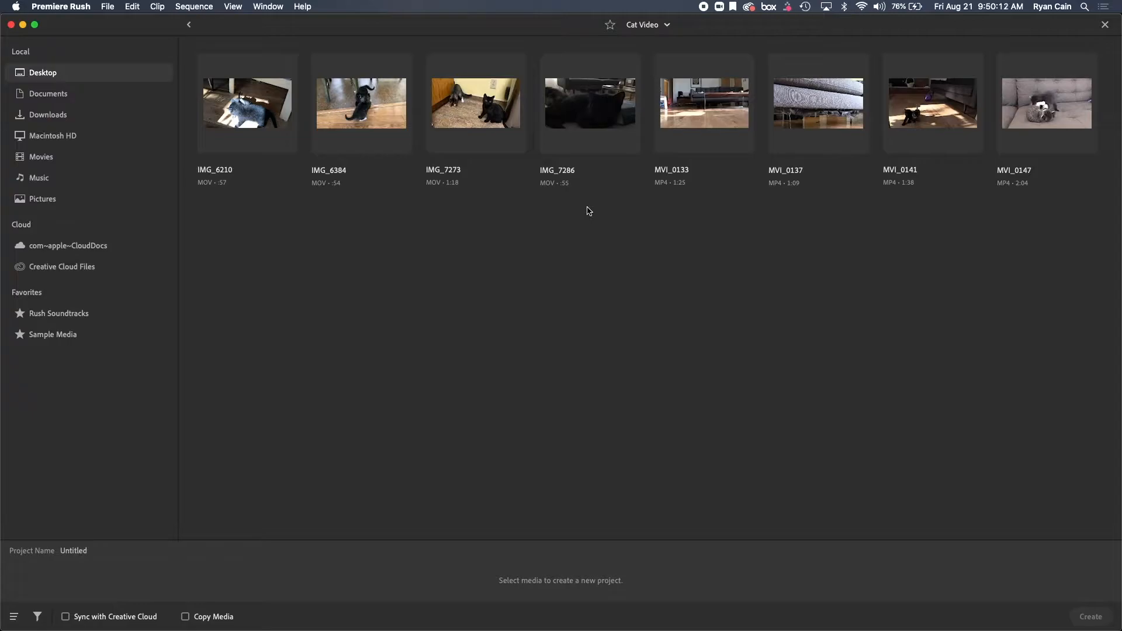
- Select the clips MVI_0133, MVI_0137, IMG_6210, MVI_0147, IMG_7273 and IMG_7286 in that order for the project
left_click(702, 128)
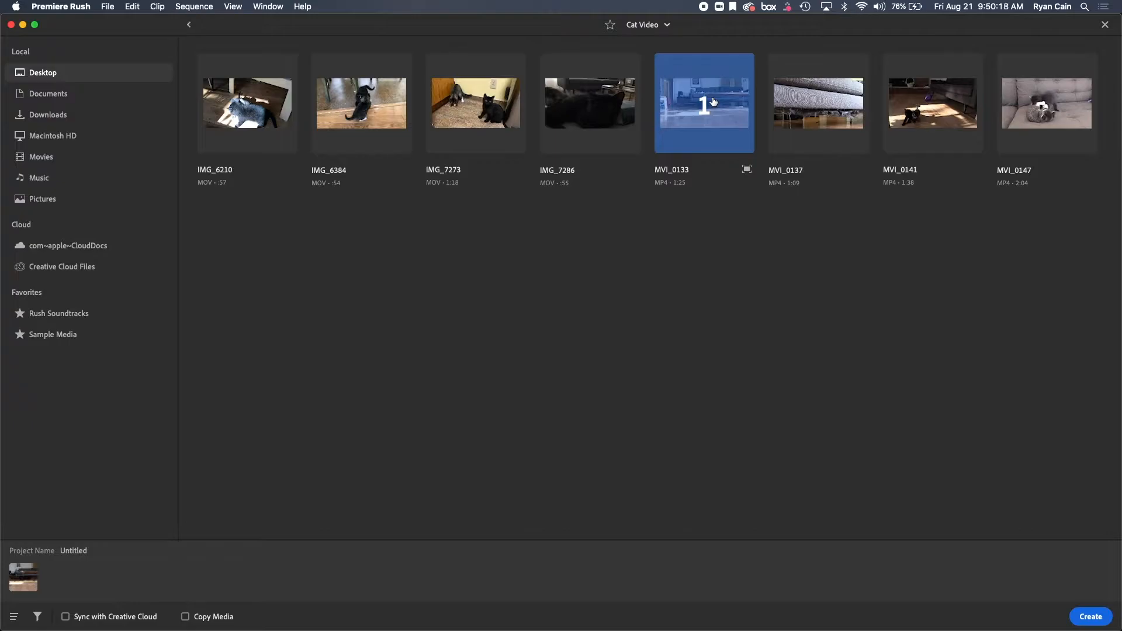
left_click(811, 105)
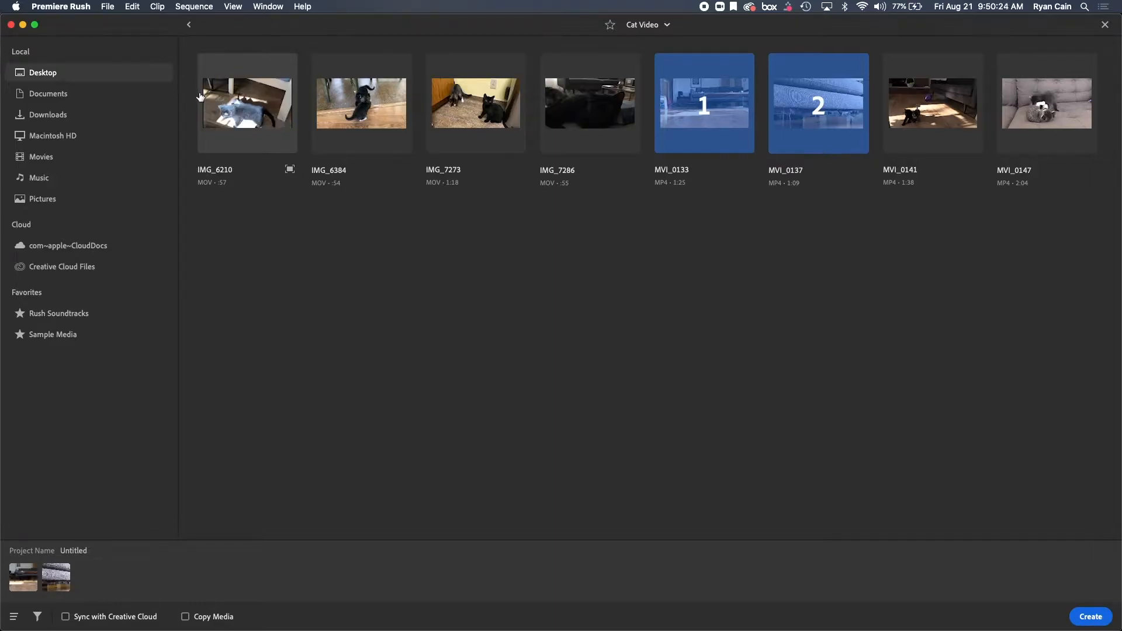
left_click(236, 103)
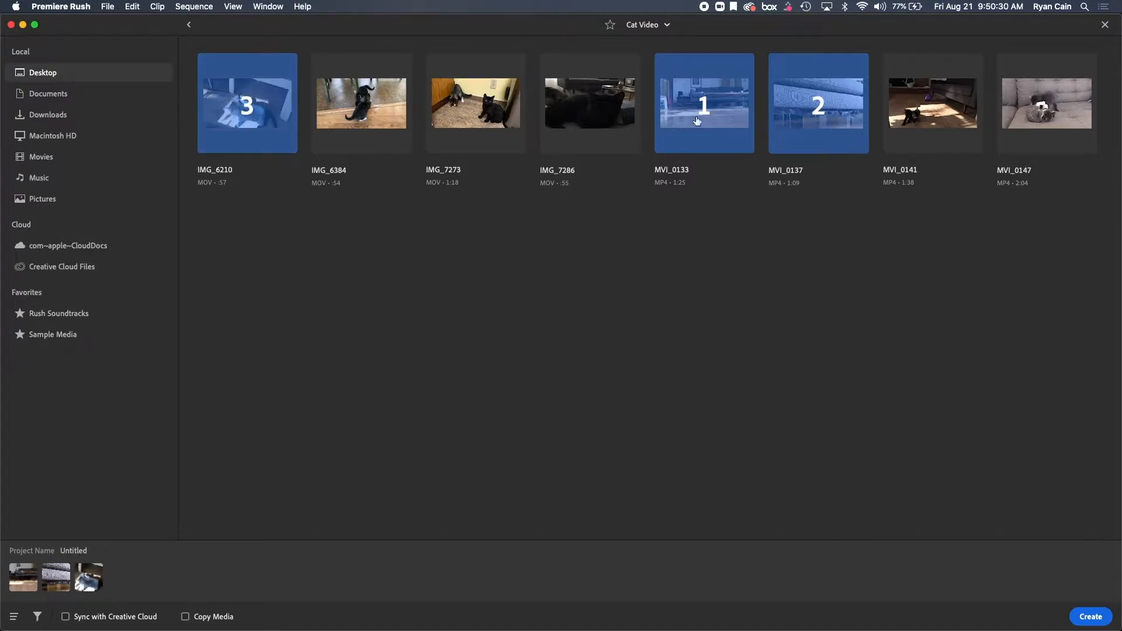
left_click(1048, 103)
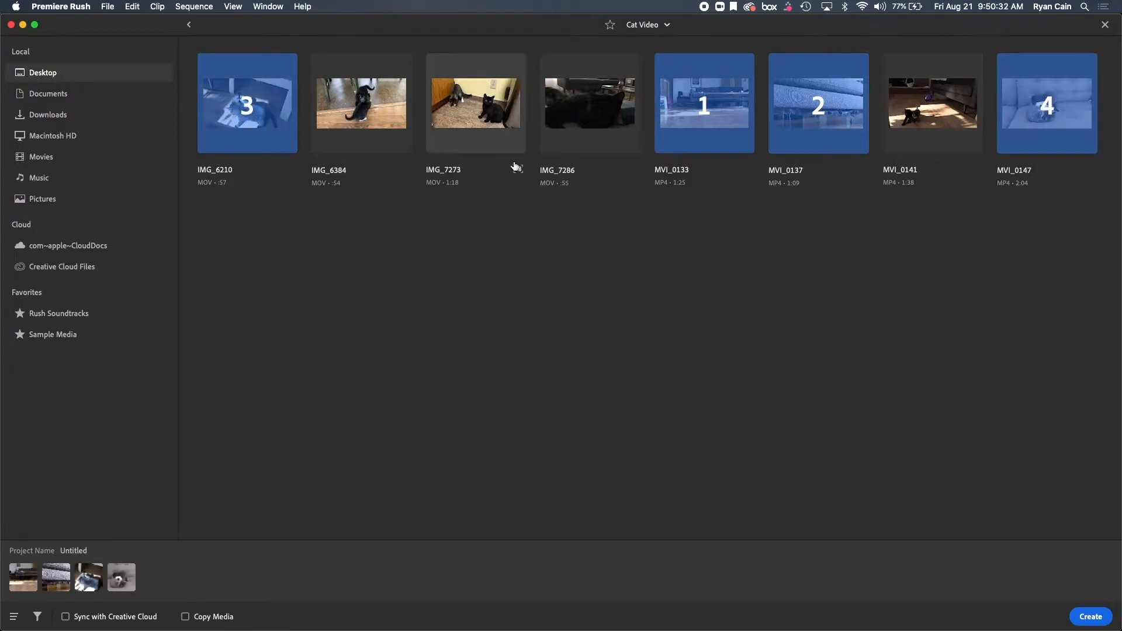
left_click(481, 121)
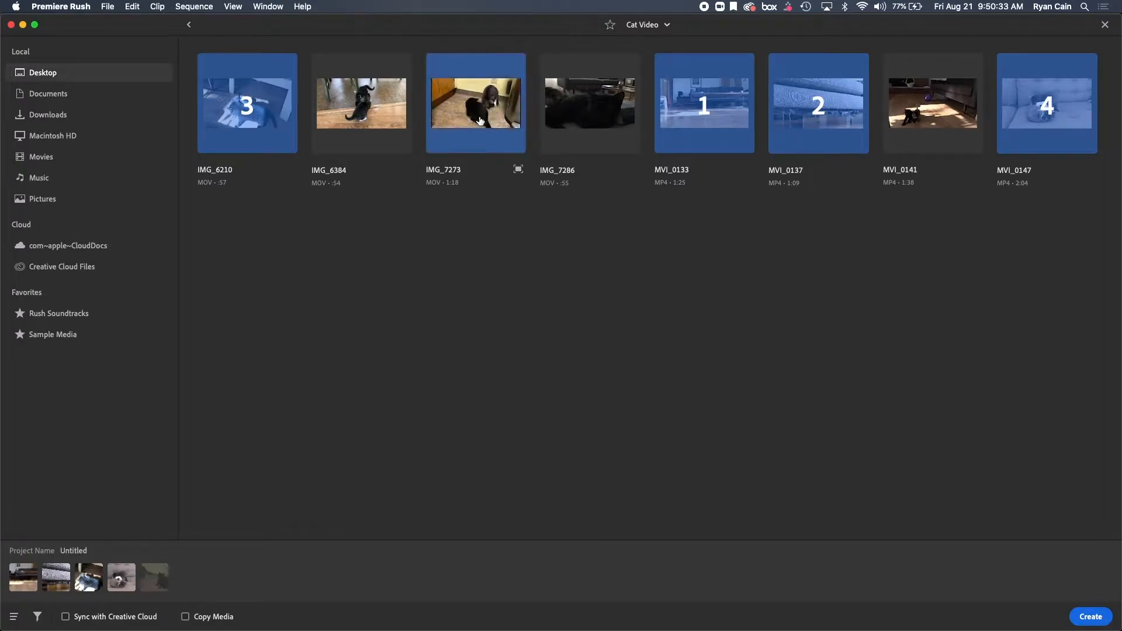
left_click(606, 136)
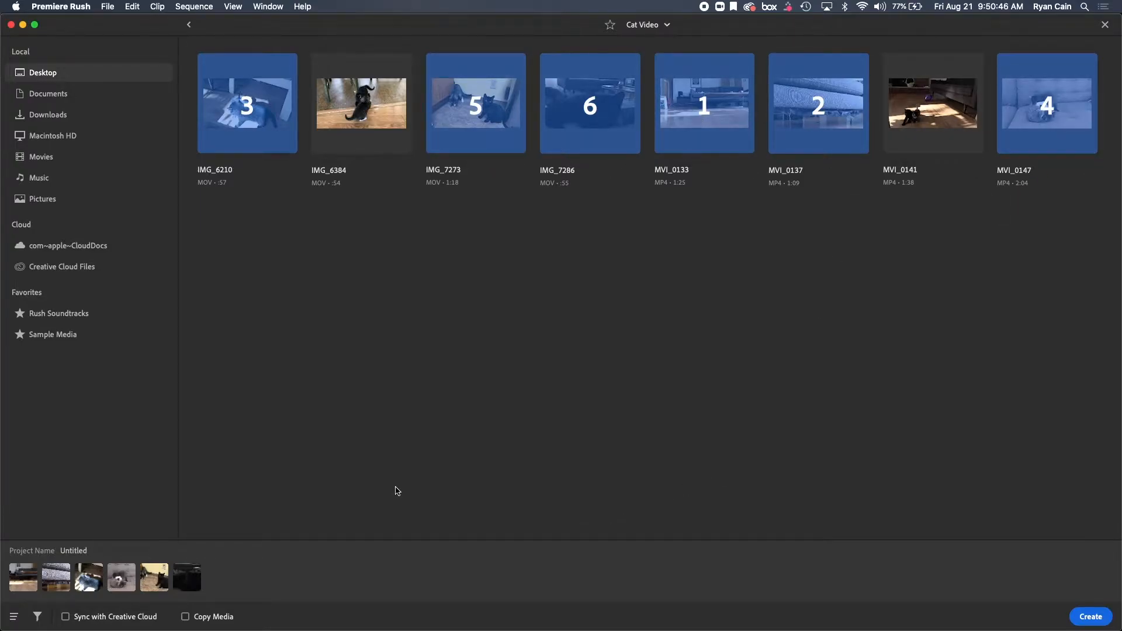
- Name the project Kitten 2 and create it from the selected clips
left_click(84, 551)
type("Kitten 2")
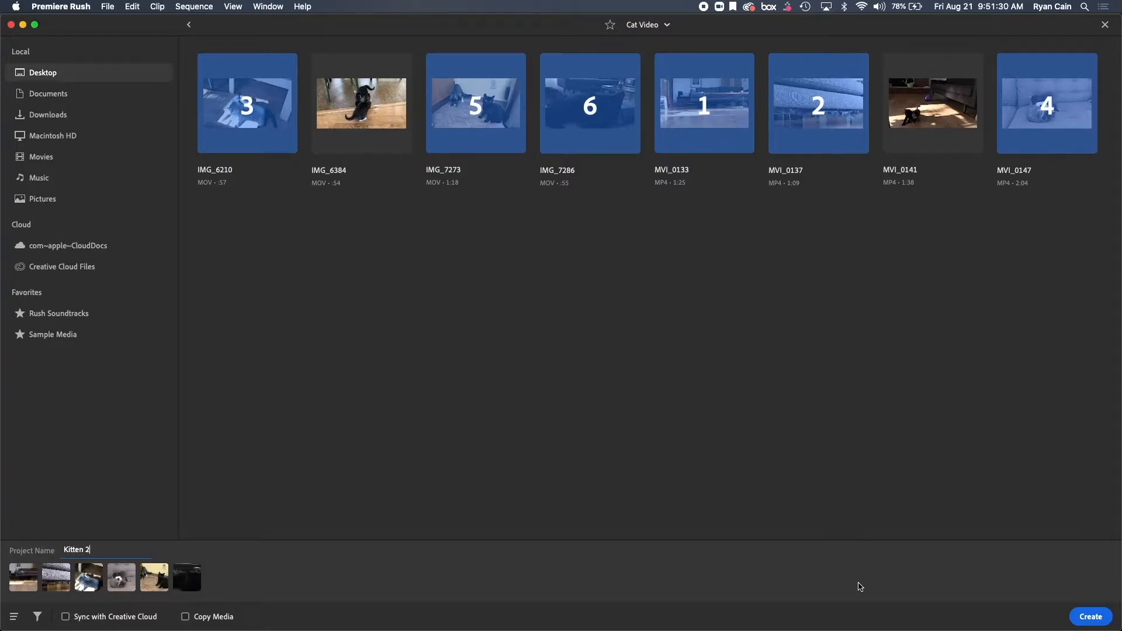
left_click(1090, 617)
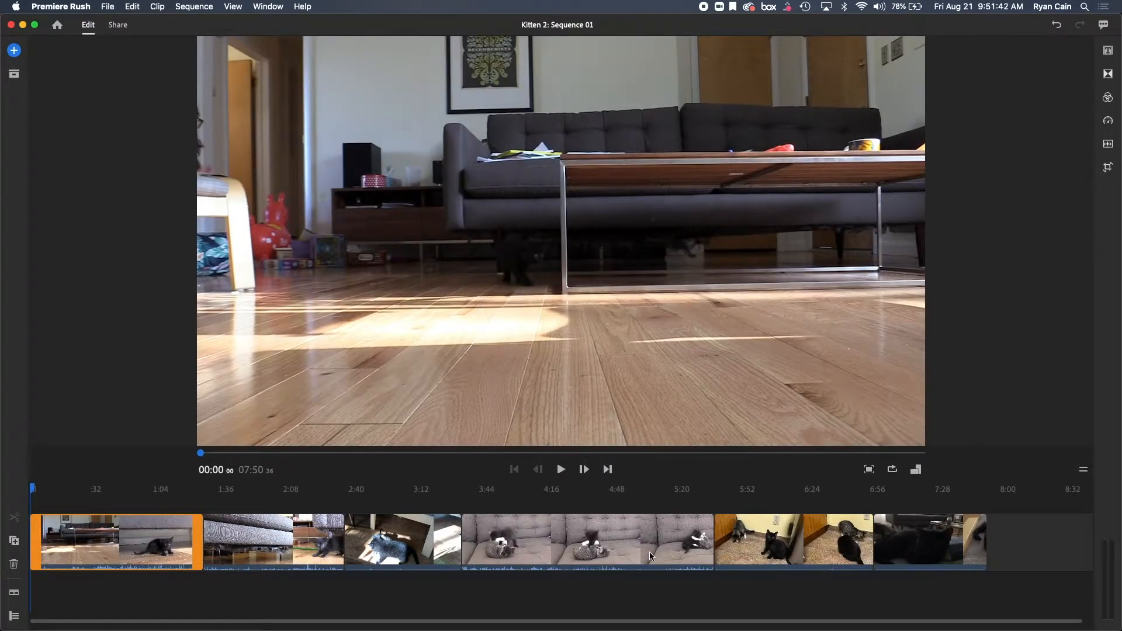
- Examine the clips in the timeline by previewing different points across the sequence
left_click(295, 541)
left_click(401, 541)
left_click(544, 541)
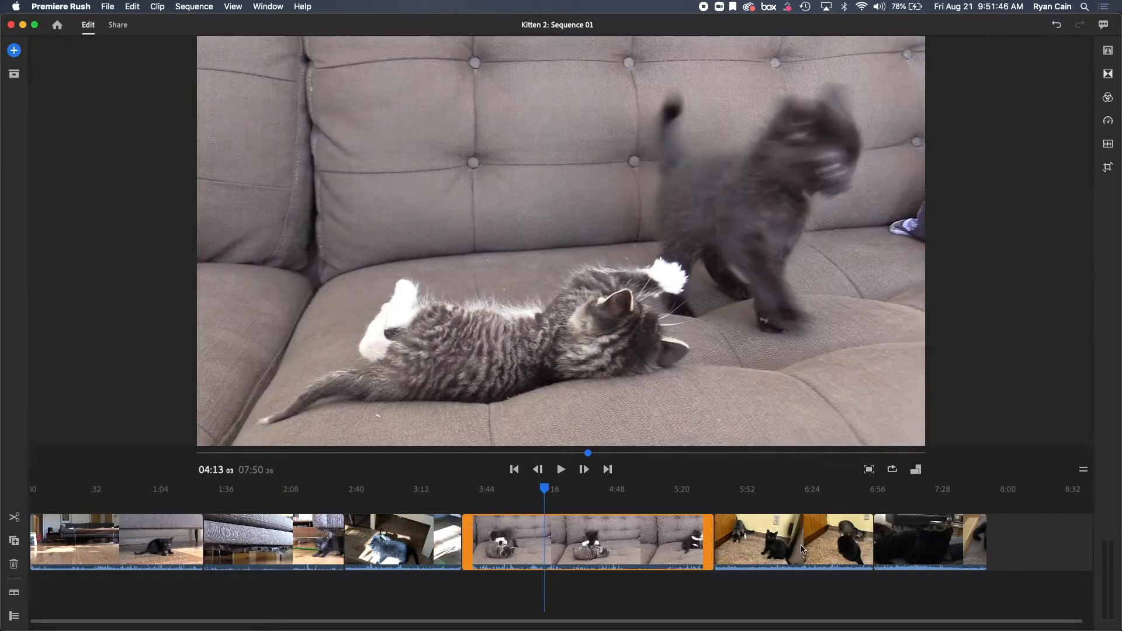
left_click(802, 549)
left_click(903, 549)
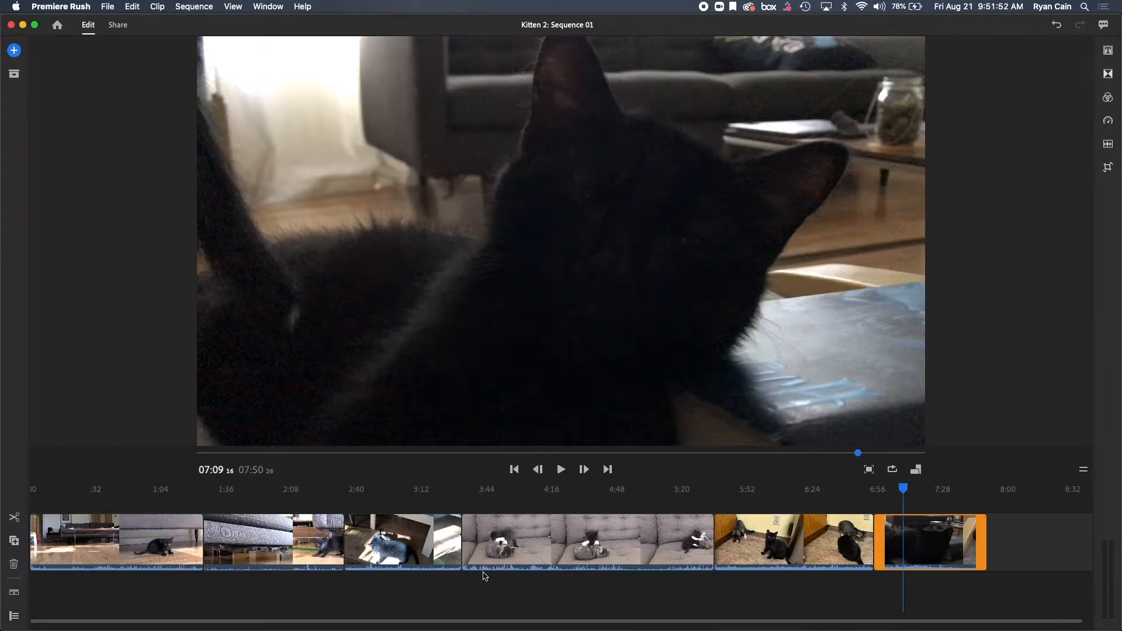
left_click(892, 491)
left_click_drag(892, 491, 327, 512)
left_click_drag(16, 545, 110, 562)
left_click(51, 520)
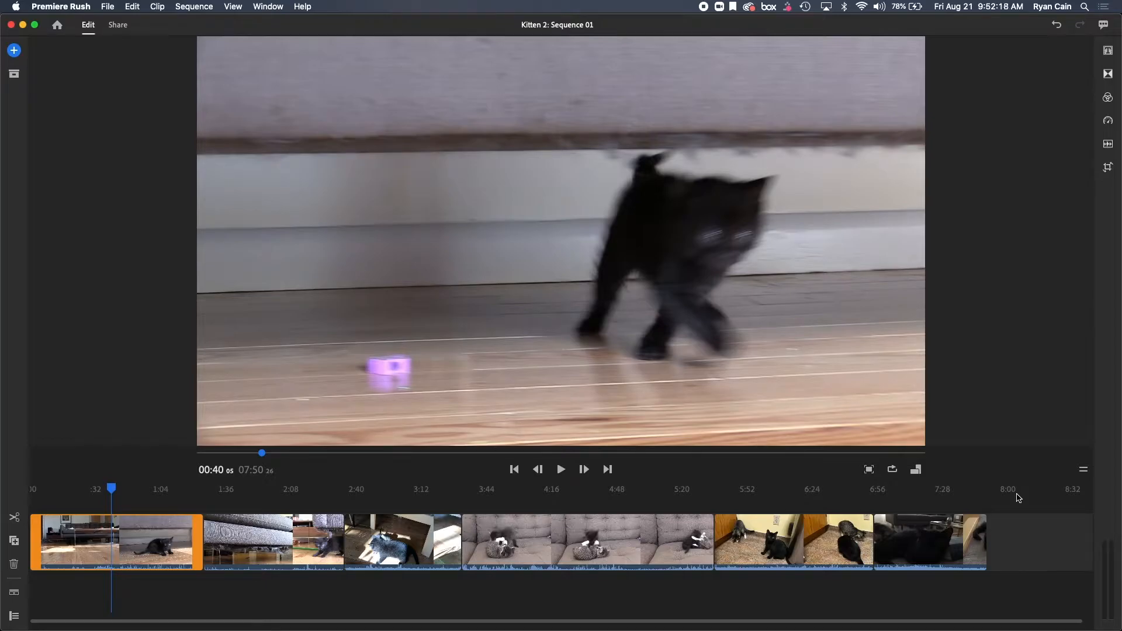
left_click(277, 552)
left_click(410, 555)
left_click(538, 542)
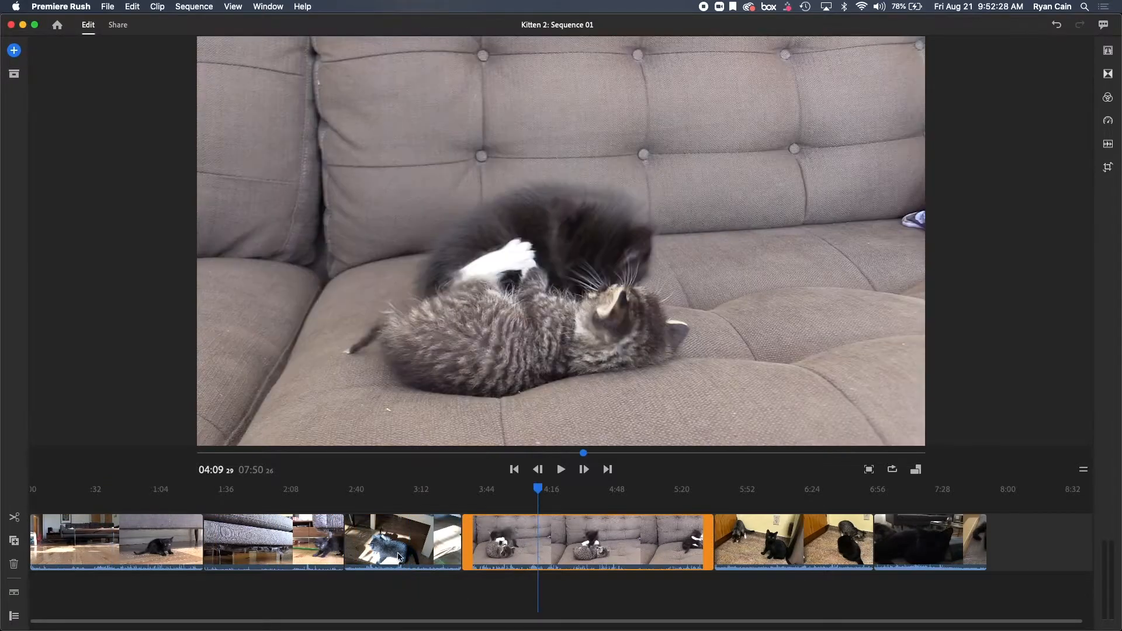
left_click(233, 542)
left_click_drag(287, 533, 256, 539)
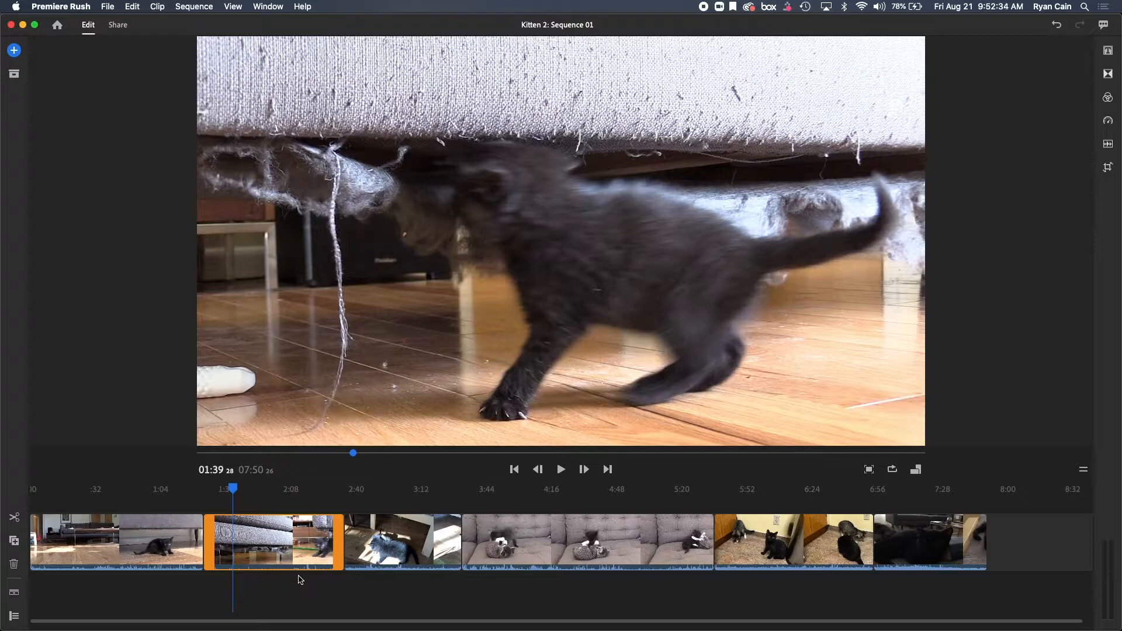
- Trim the end of the first timeline clip back to about 0:43
left_click(134, 545)
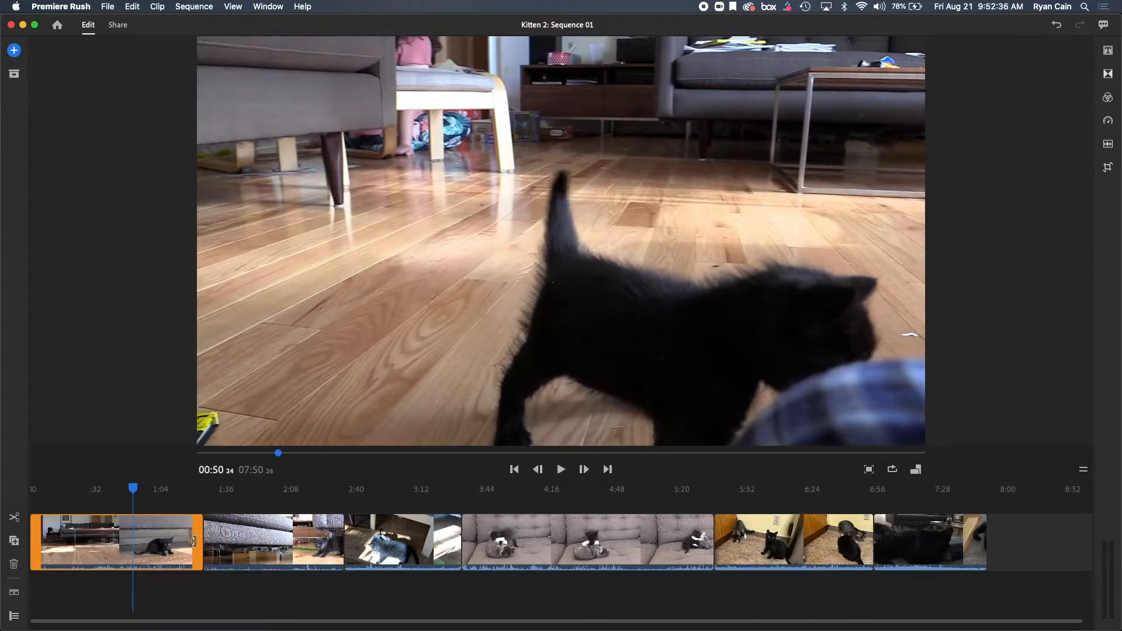
left_click_drag(194, 542, 172, 541)
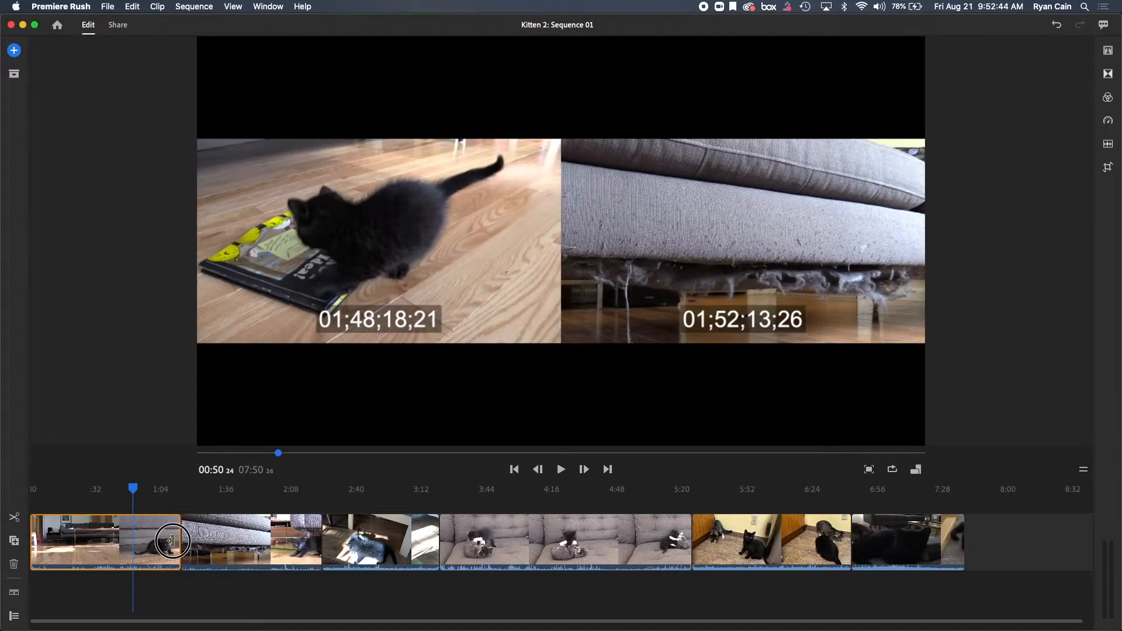
left_click_drag(172, 542, 108, 534)
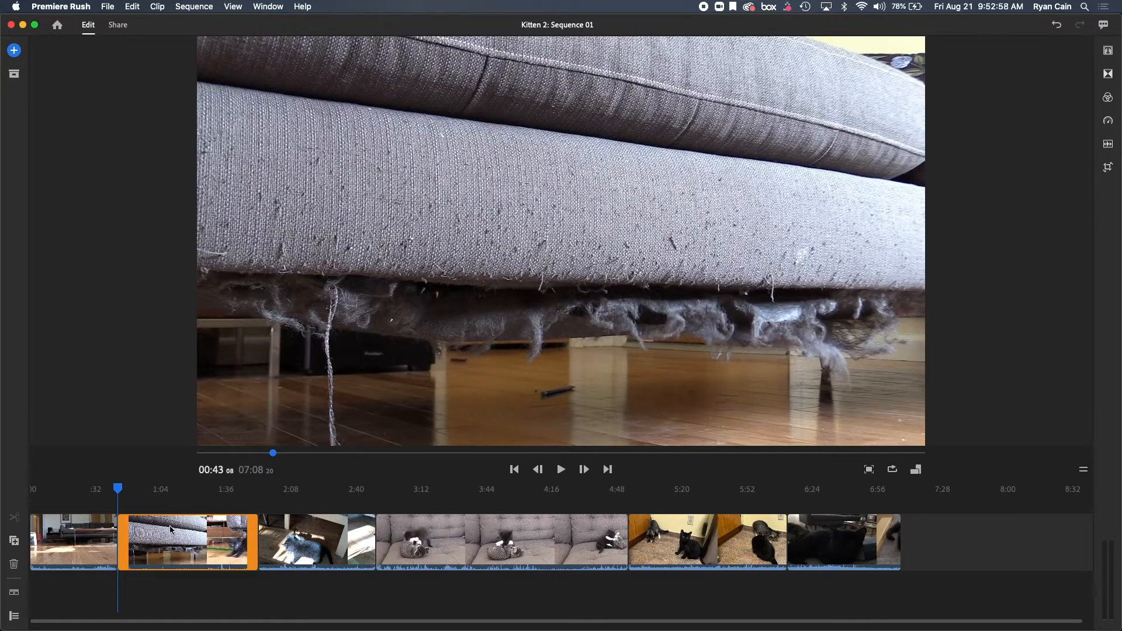
- Trim about 4 seconds off the start of the first timeline clip
left_click(39, 534)
mouse_move(35, 538)
left_mouse_down()
mouse_move(59, 539)
mouse_move(45, 538)
left_mouse_up()
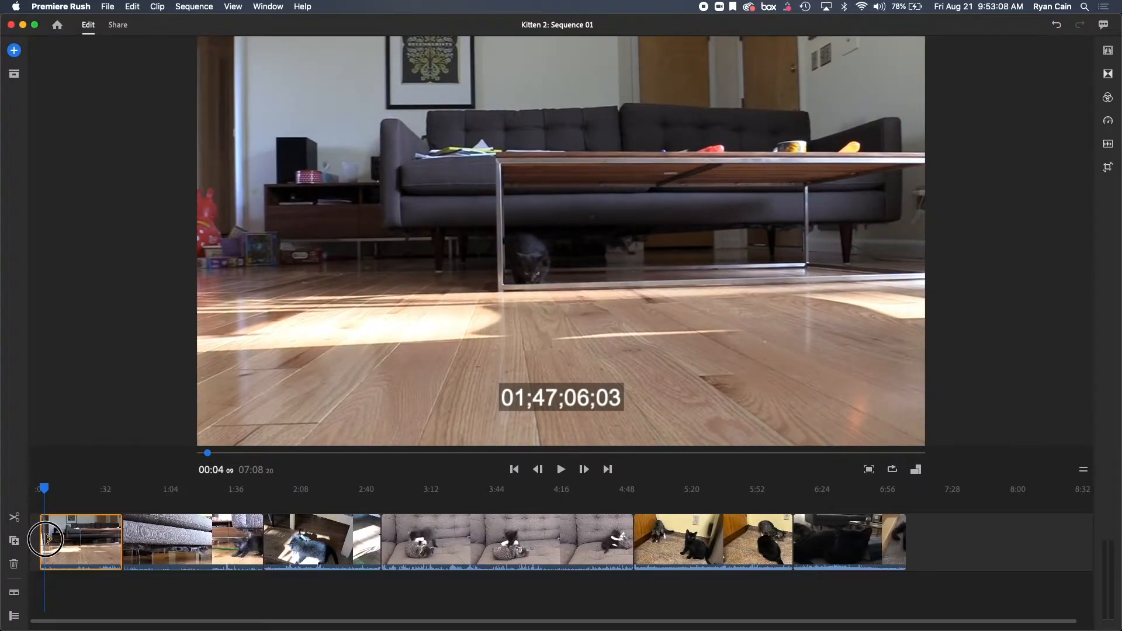
left_click_drag(46, 538, 46, 538)
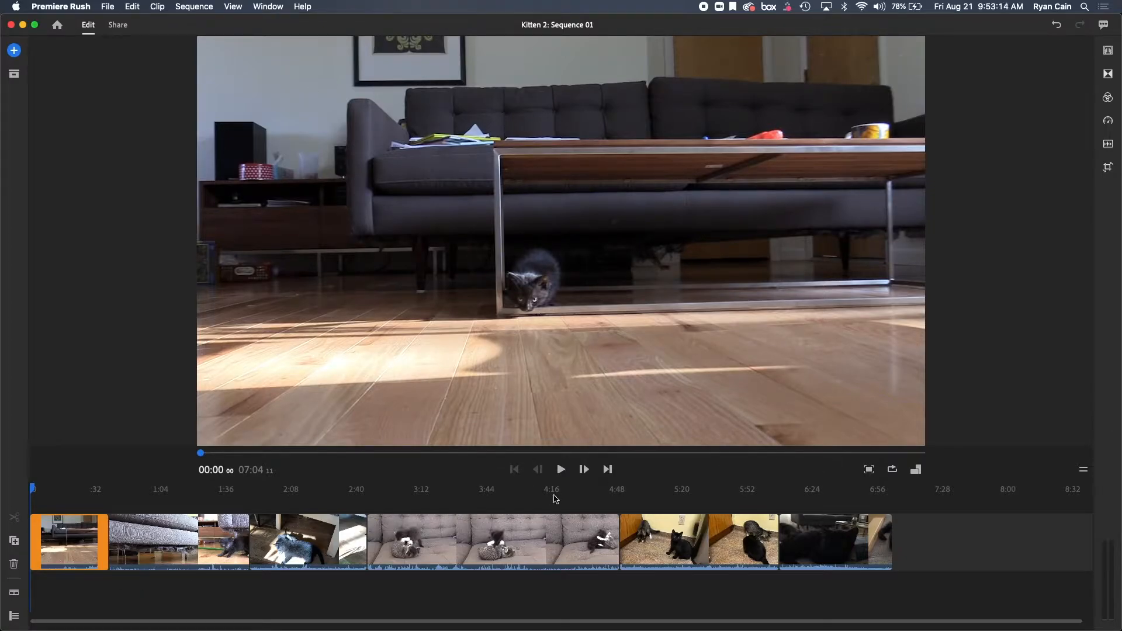
- Play the sequence from the beginning to check the trimmed opening, and pause at about 11 seconds
left_click(561, 470)
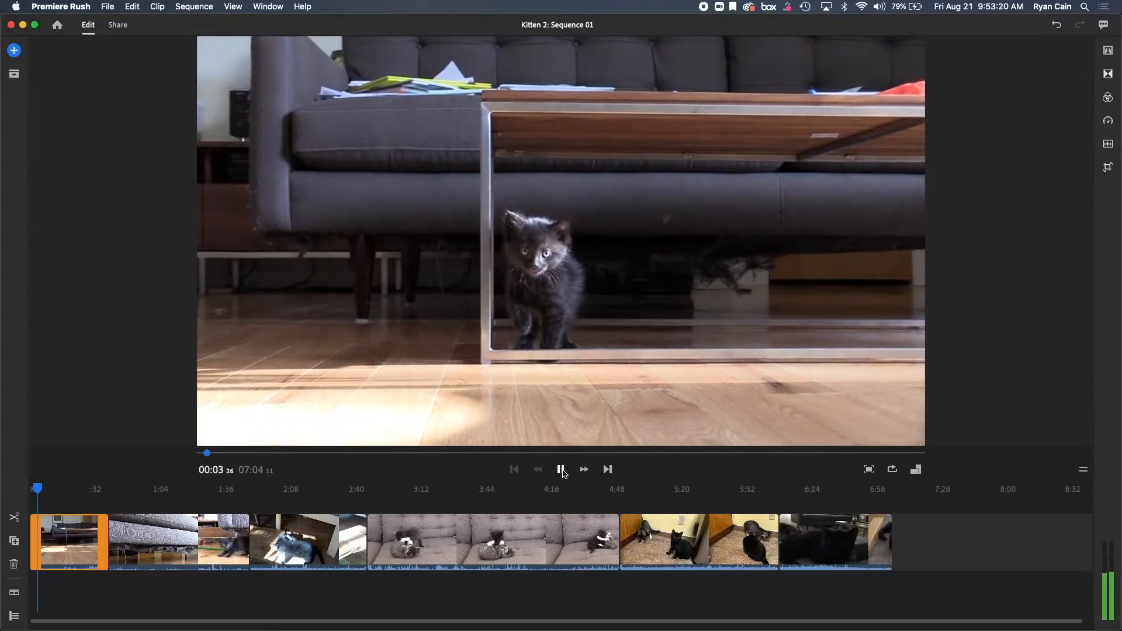
key("XF86AudioRaiseVolume")
key("XF86AudioLowerVolume")
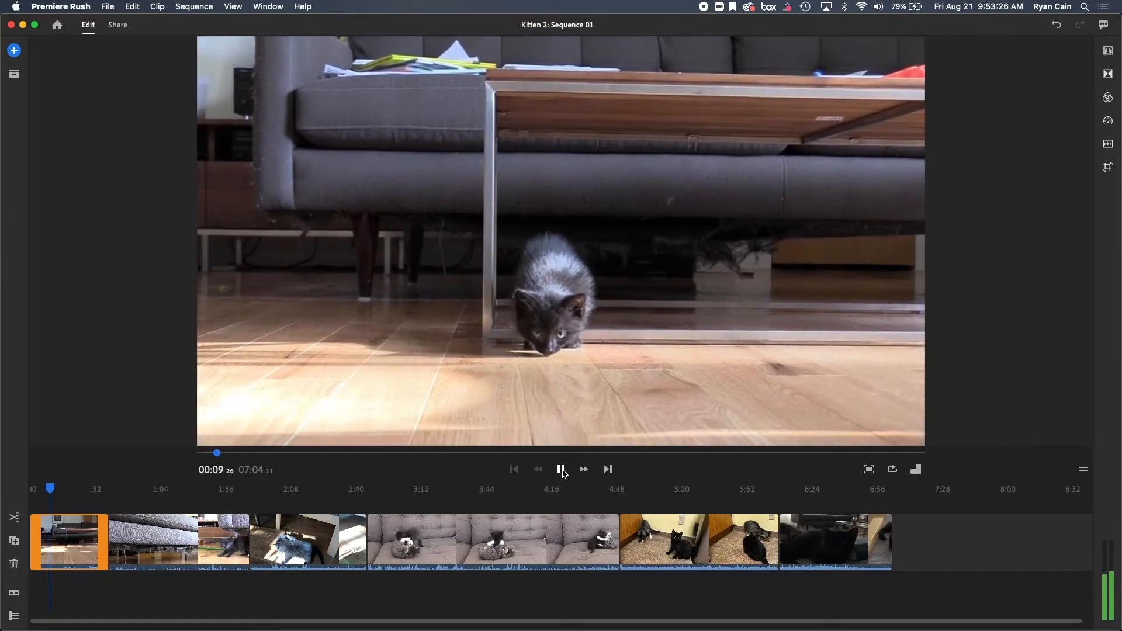
left_click(561, 469)
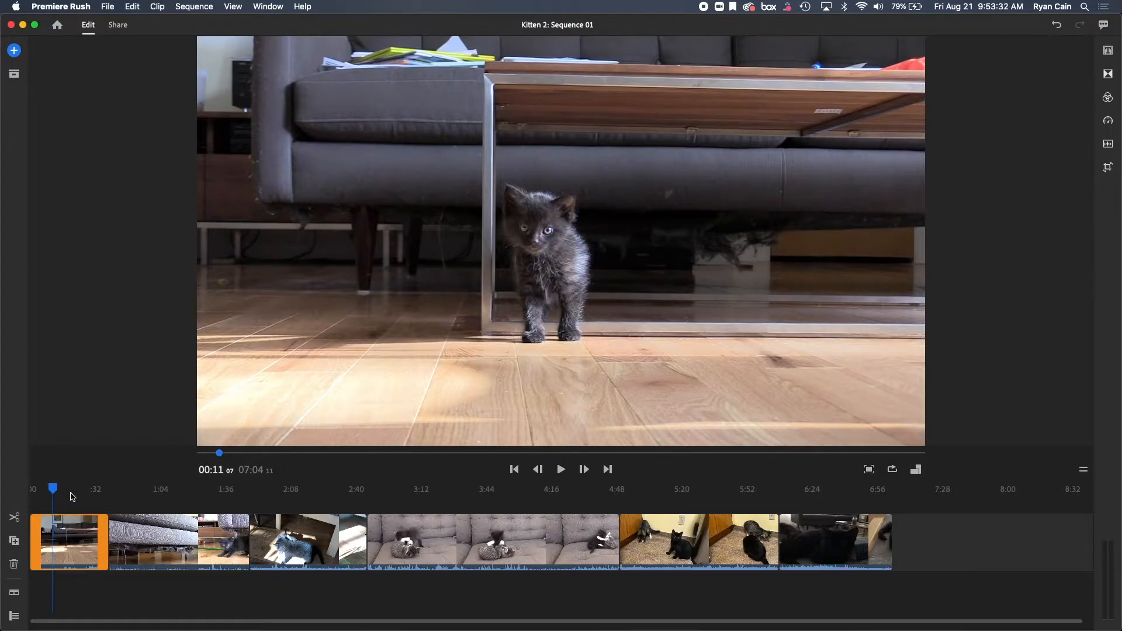
- Trim about 9 seconds off the second clip's start and shorten its end to 0:56 in the timeline
left_click_drag(53, 490, 129, 497)
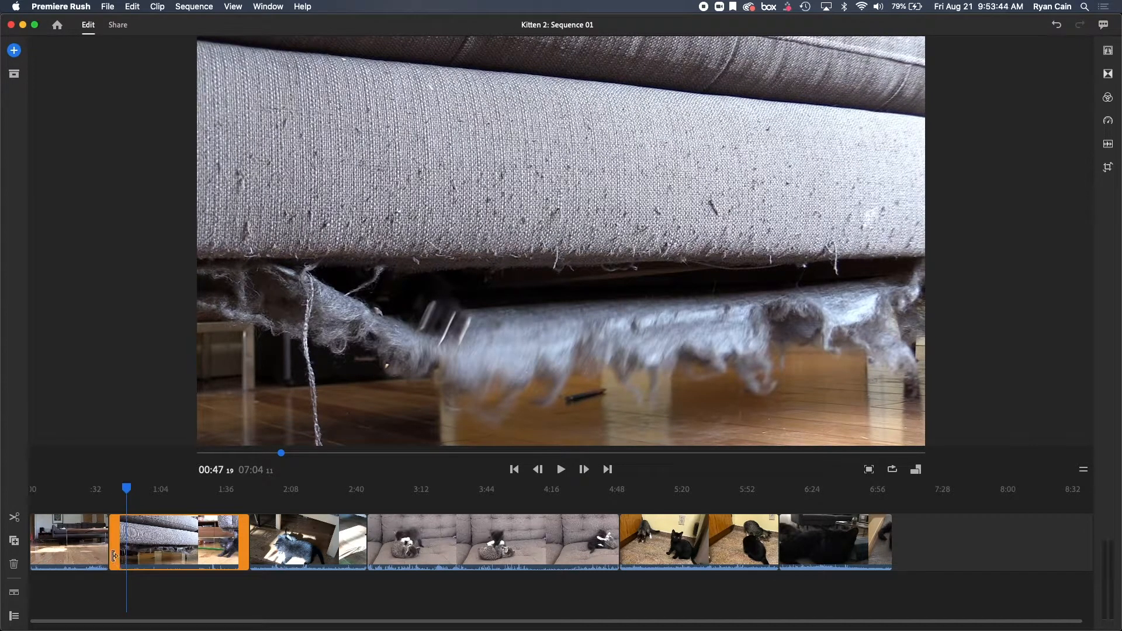
left_click_drag(111, 550, 128, 549)
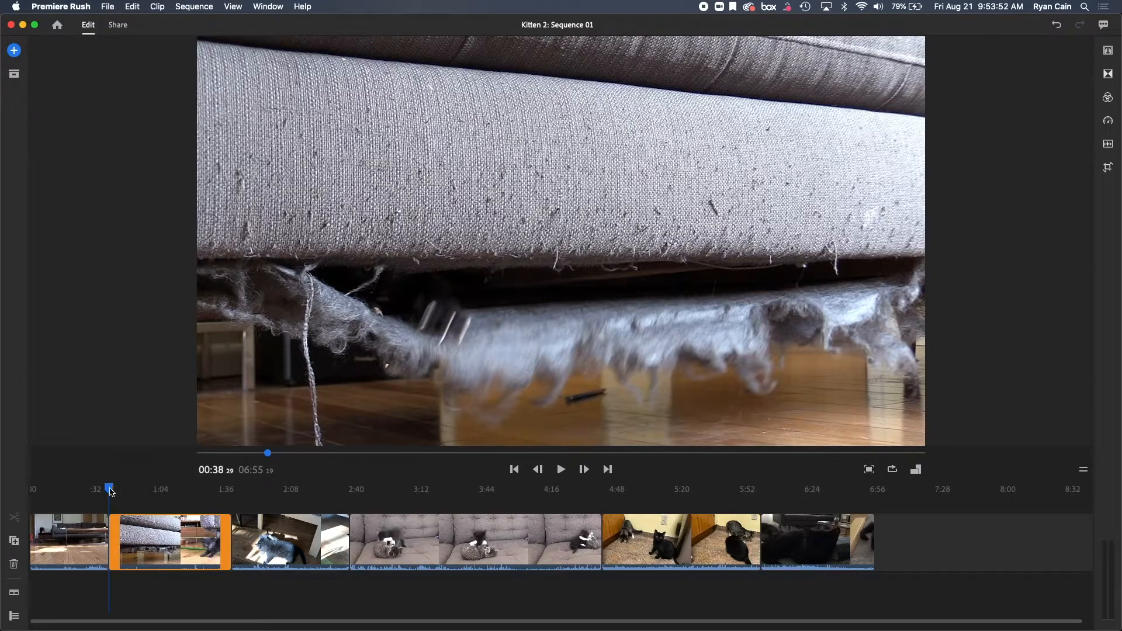
left_click_drag(110, 492, 147, 494)
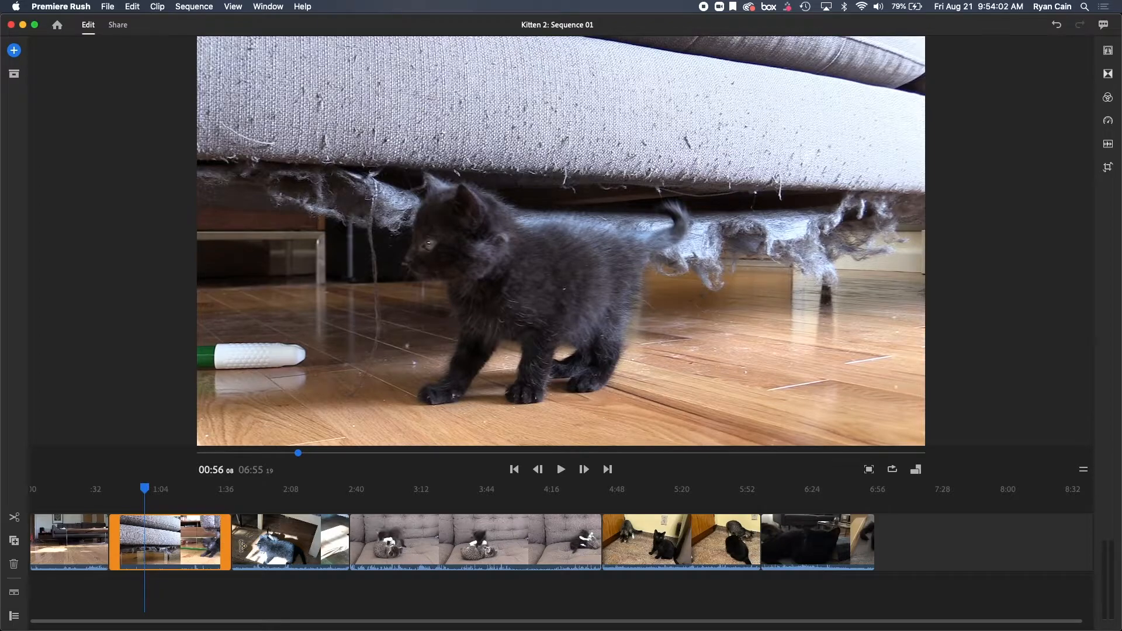
left_click_drag(229, 544, 143, 541)
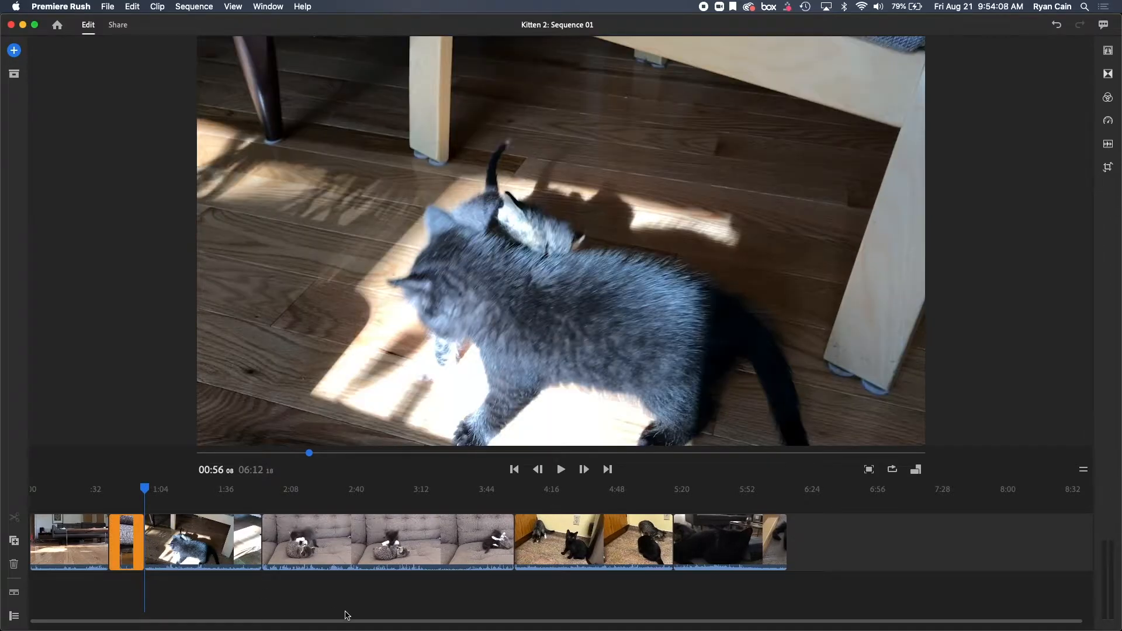
- Trim the third clip's start to the frame at about 1:06, removing roughly 10 seconds
mouse_move(146, 490)
left_mouse_down()
mouse_move(177, 493)
mouse_move(165, 495)
left_mouse_up()
left_click(154, 538)
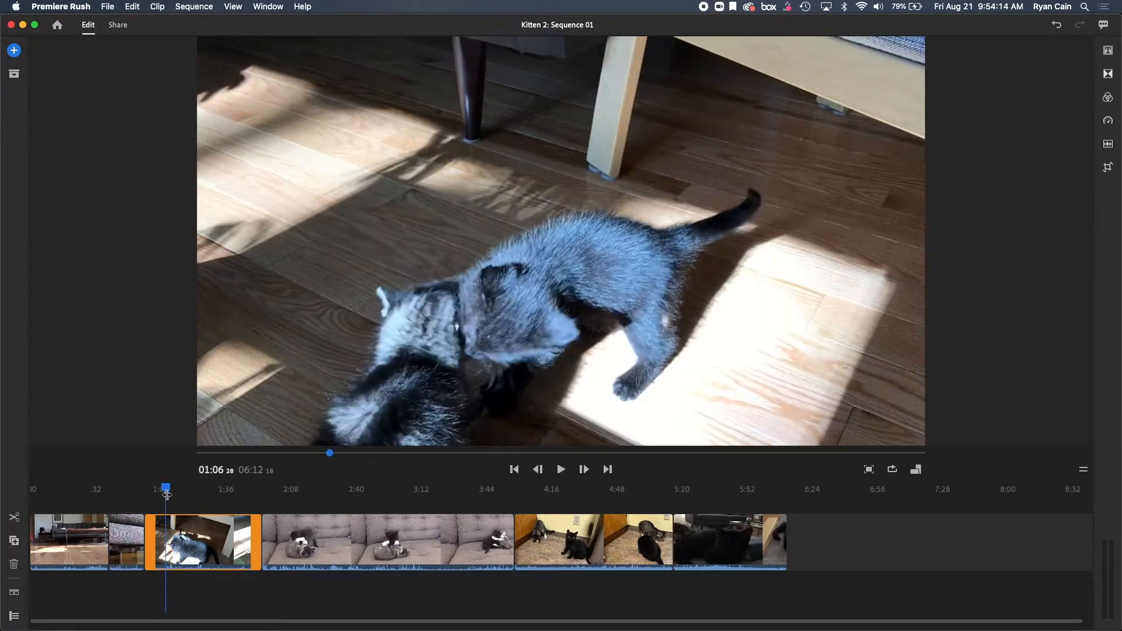
left_click_drag(155, 539, 175, 538)
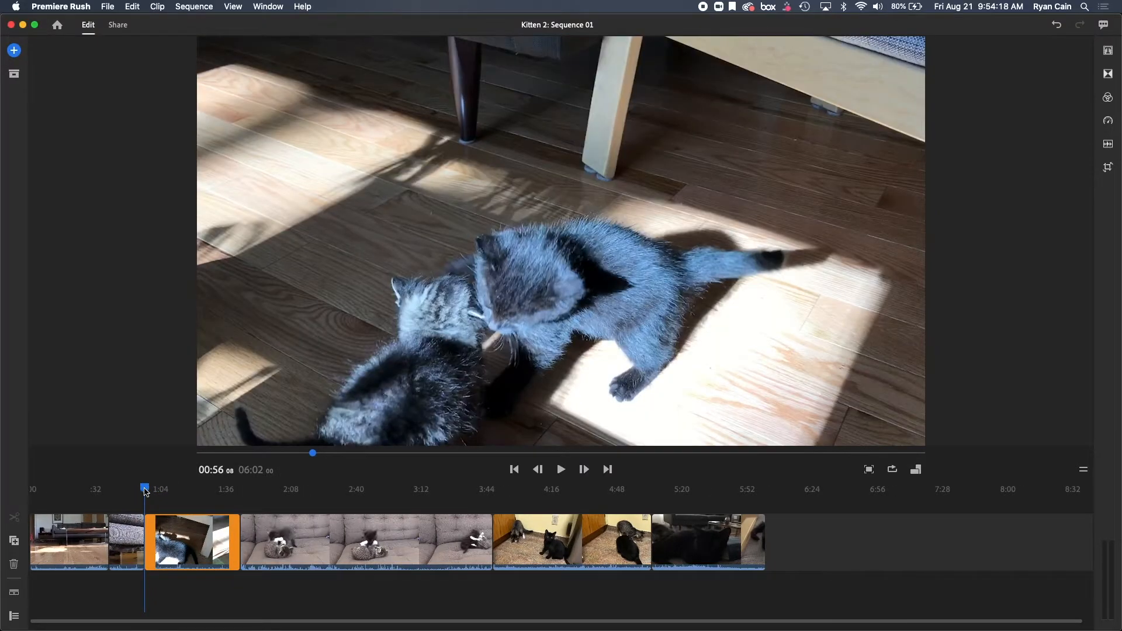
- Split the third clip at about 1:22 in the timeline and check its first part
left_click_drag(144, 493, 198, 495)
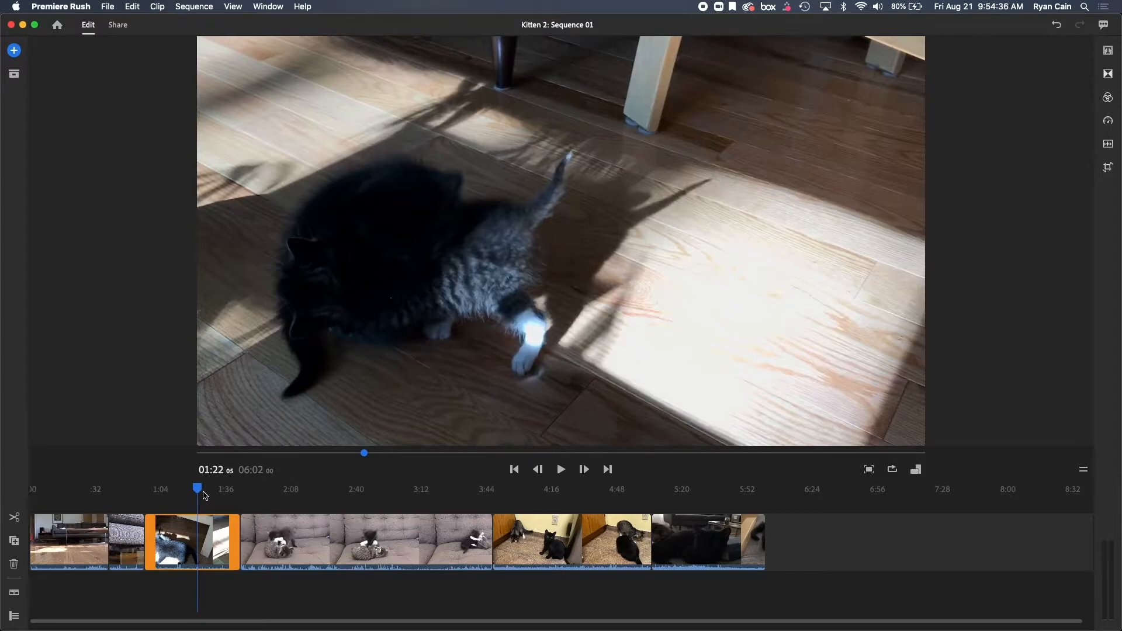
left_click(18, 522)
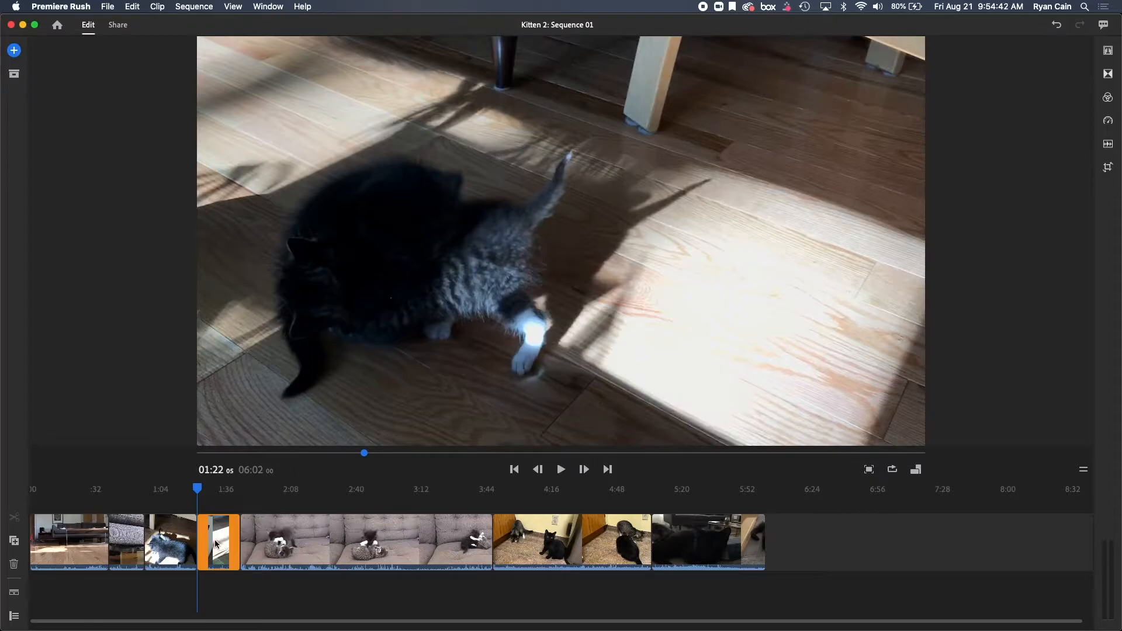
left_click(169, 545)
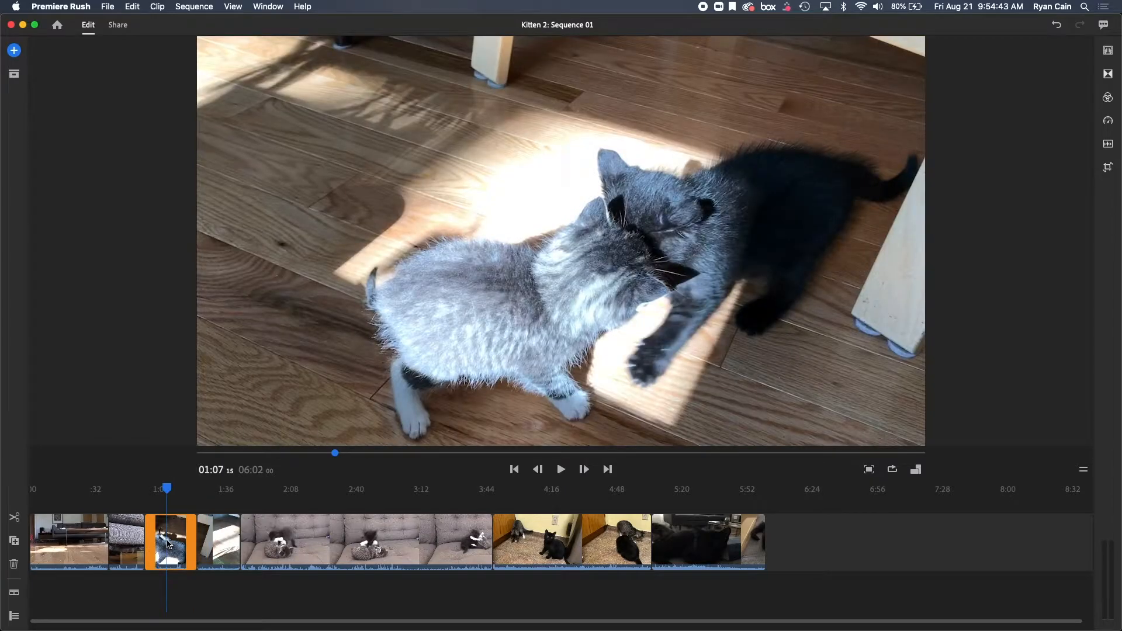
- Preview the second part of the split third clip and delete it from the timeline
left_click(216, 543)
left_click_drag(215, 493, 219, 491)
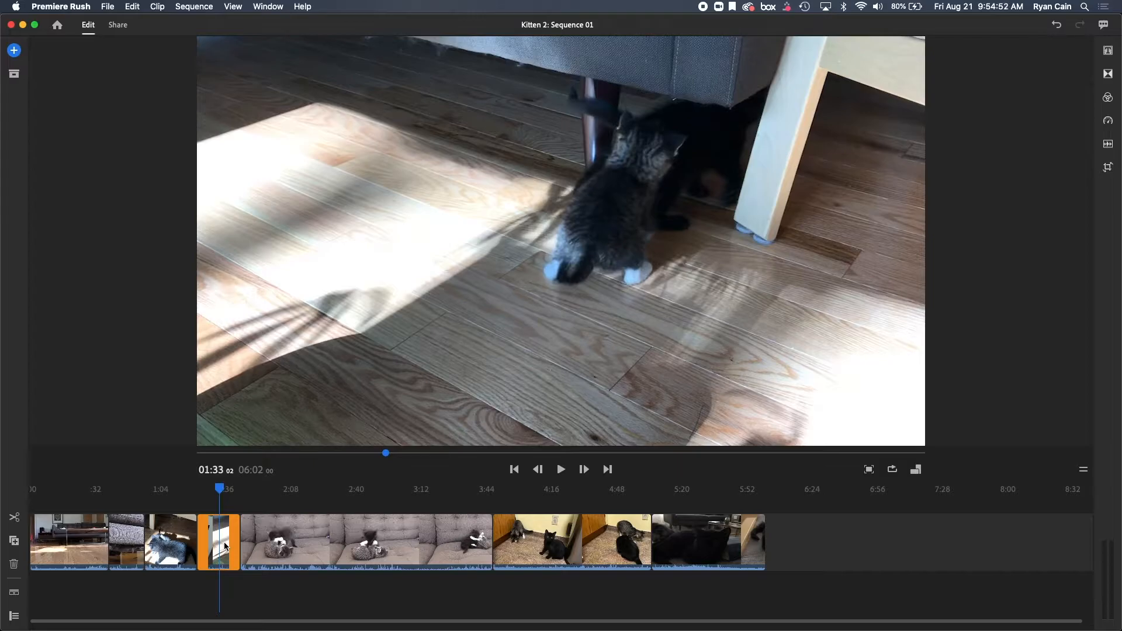
left_click(16, 567)
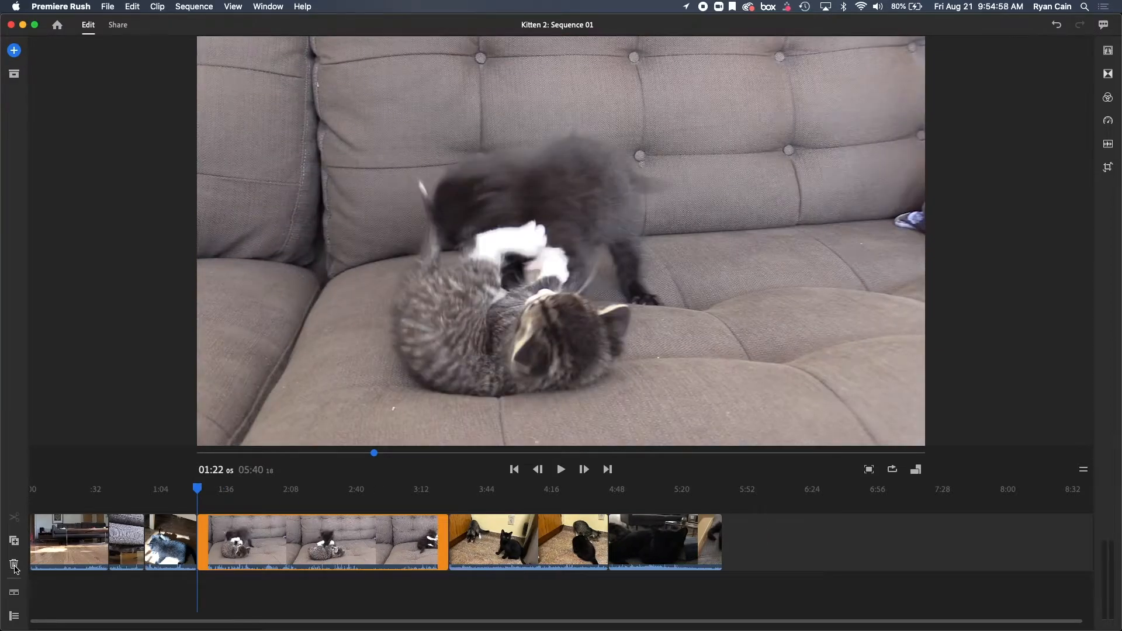
- Trim the fourth clip's start in two passes, first to the frame at about 1:54 and again to the one at about 2:29
left_click_drag(198, 491, 262, 519)
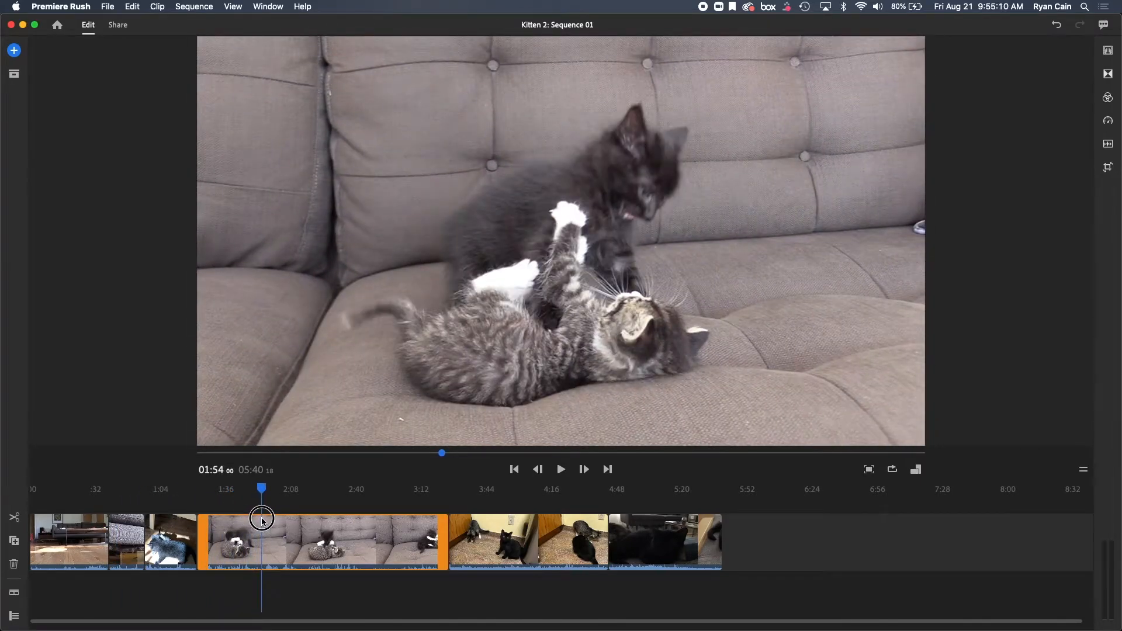
left_click_drag(201, 543, 263, 537)
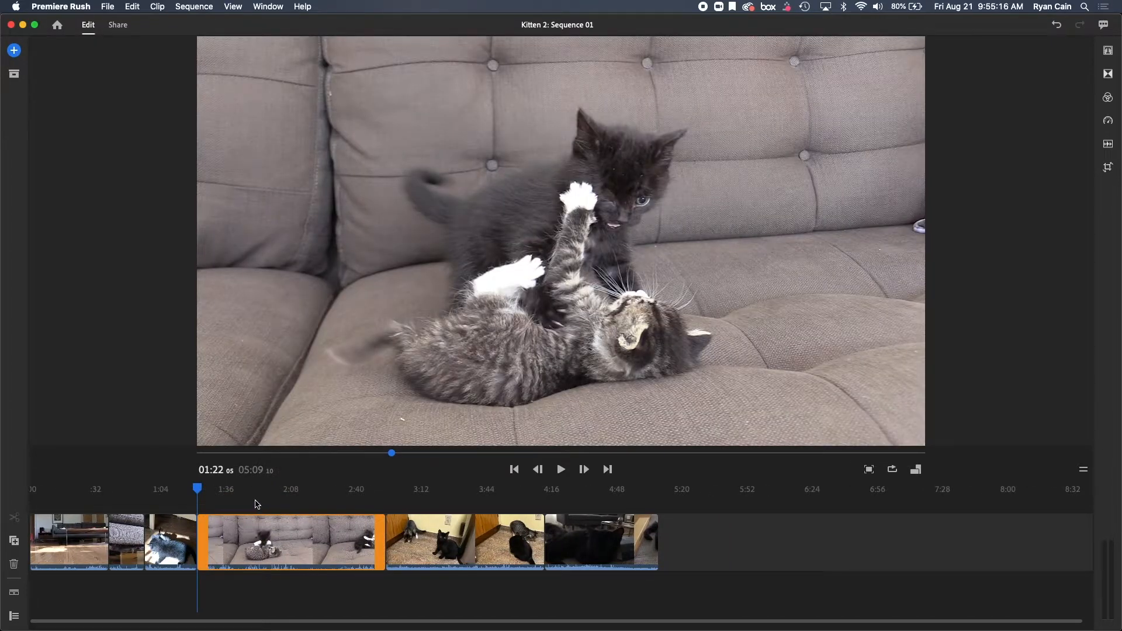
key("space")
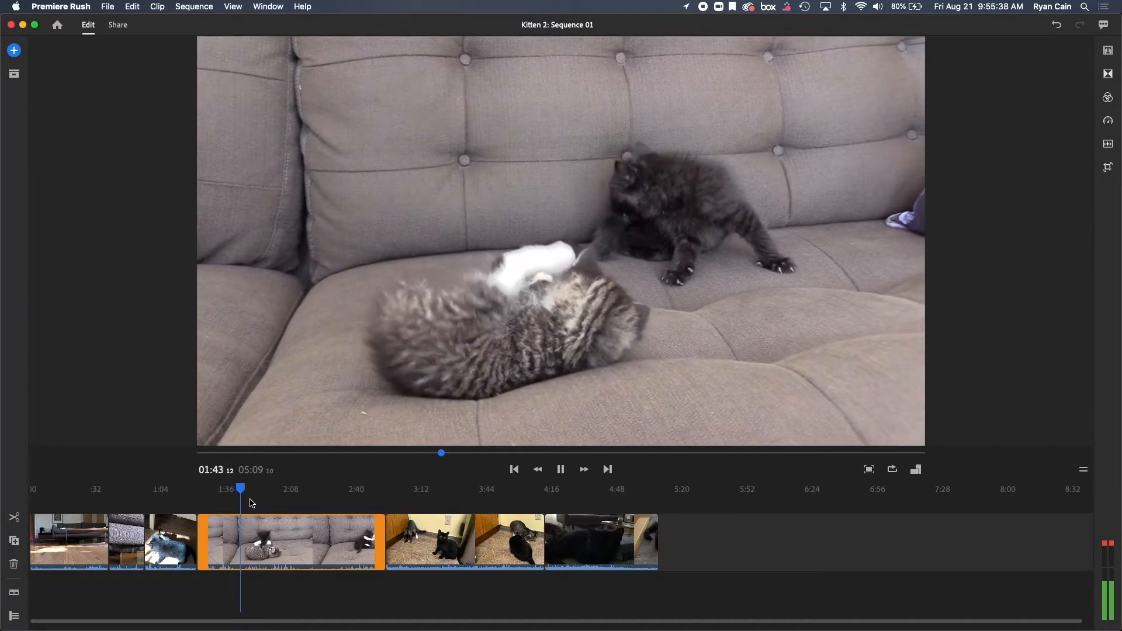
left_click_drag(245, 490, 338, 492)
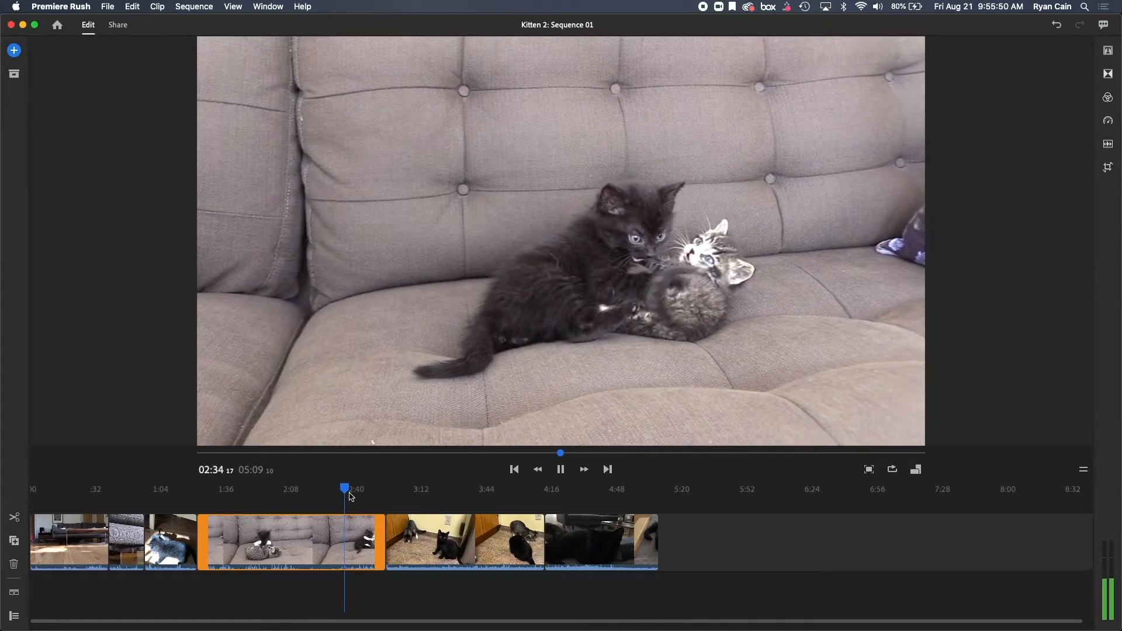
left_click_drag(348, 491, 333, 495)
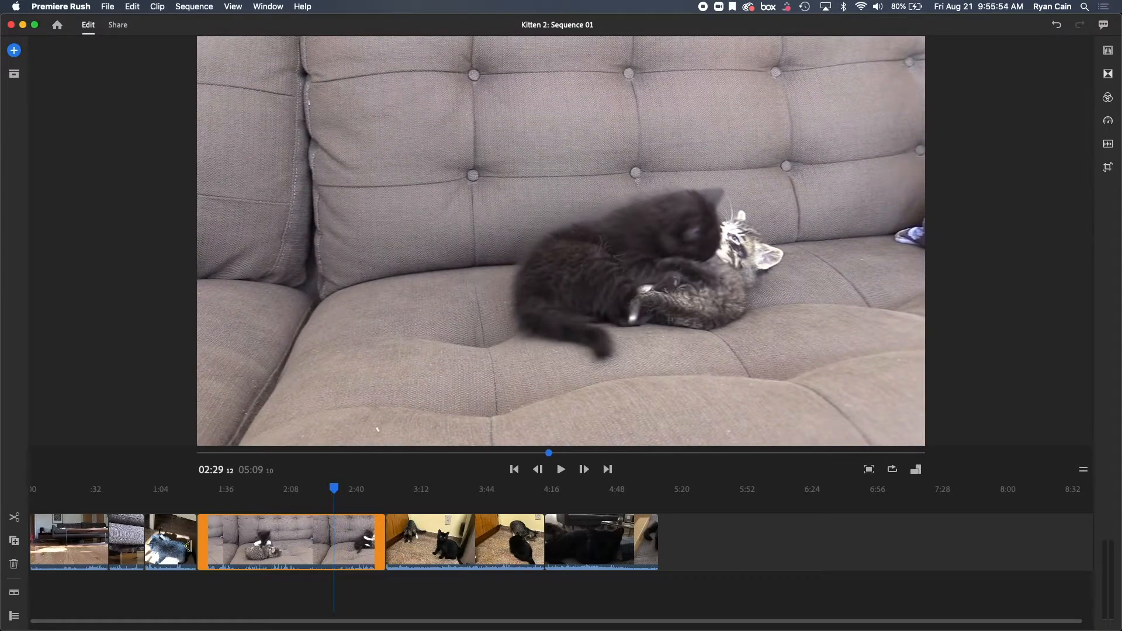
left_click_drag(203, 537, 335, 547)
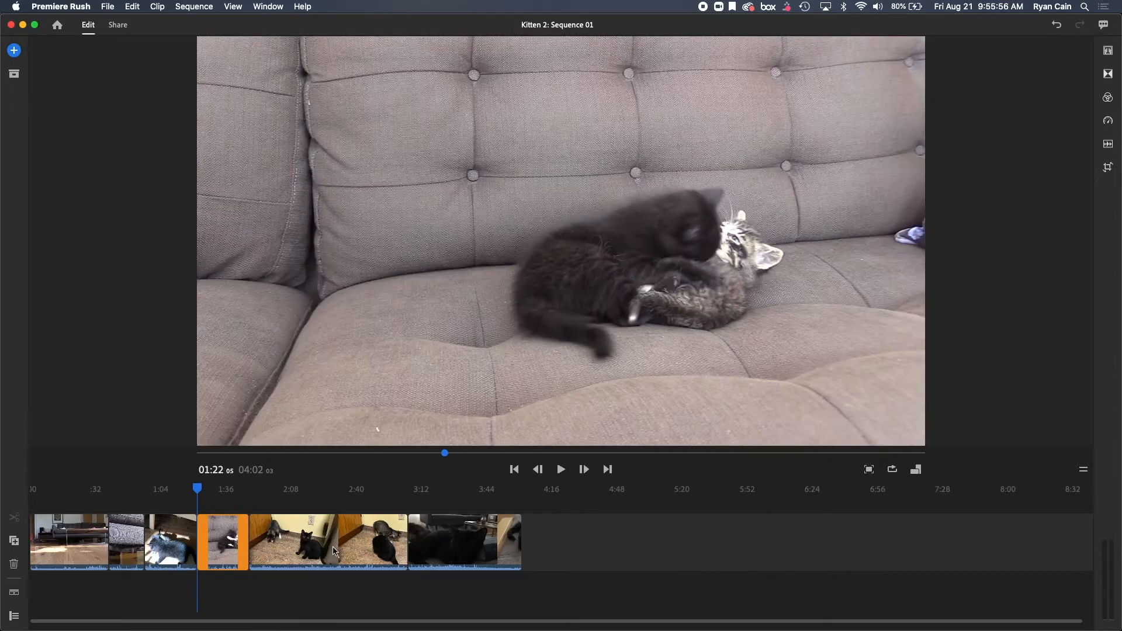
- Preview the shortened fourth clip and trim its end to about 1:36 in the timeline
key("space")
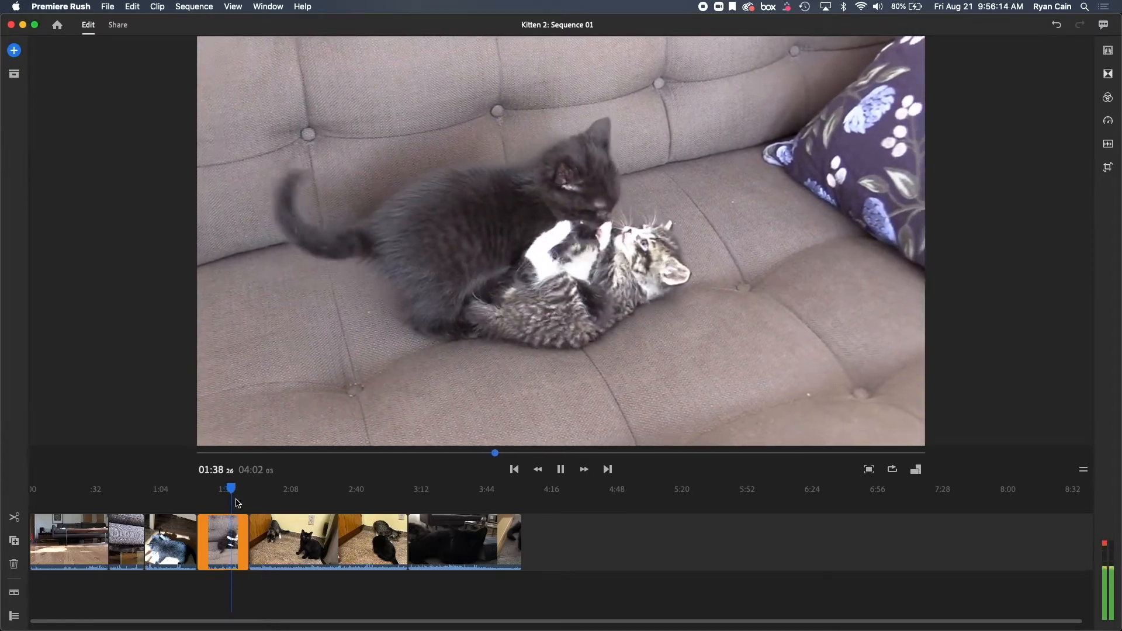
left_click_drag(232, 489, 227, 492)
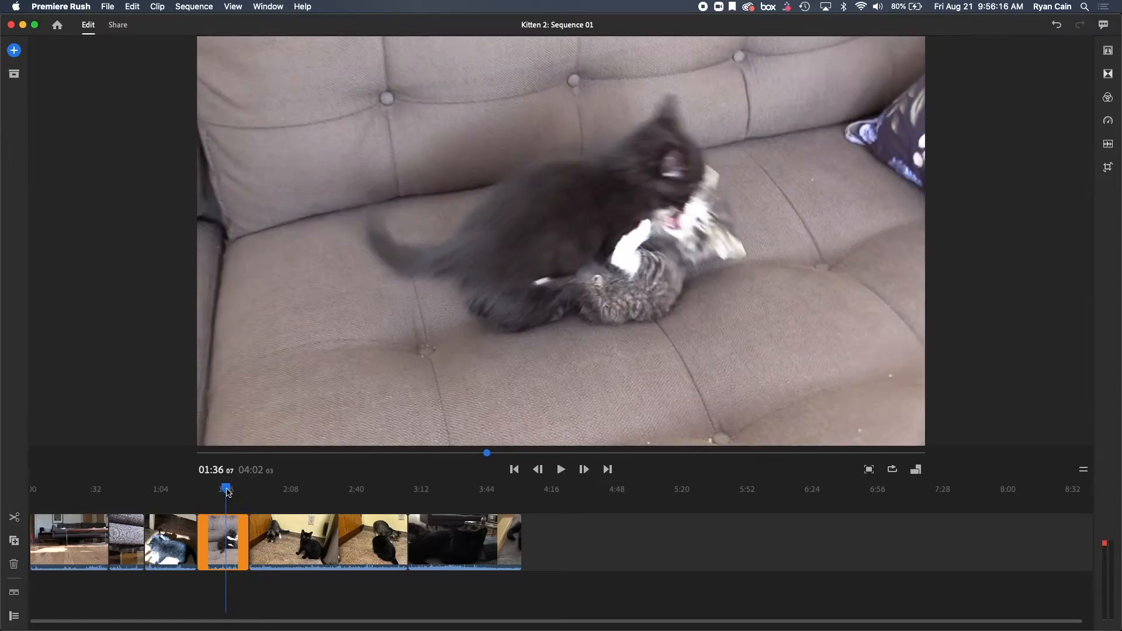
left_click_drag(246, 545, 226, 545)
- Trim about 25 seconds off the fifth clip's start and shorten its end to about 2:01 in the timeline
left_click_drag(228, 491, 263, 491)
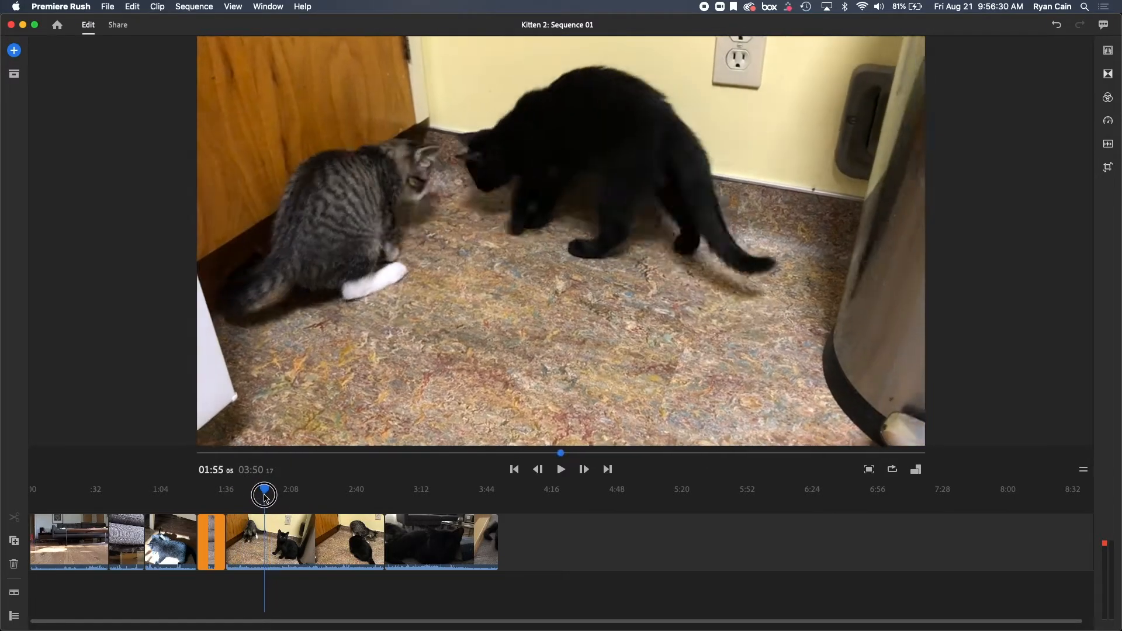
left_click(286, 540)
key("space")
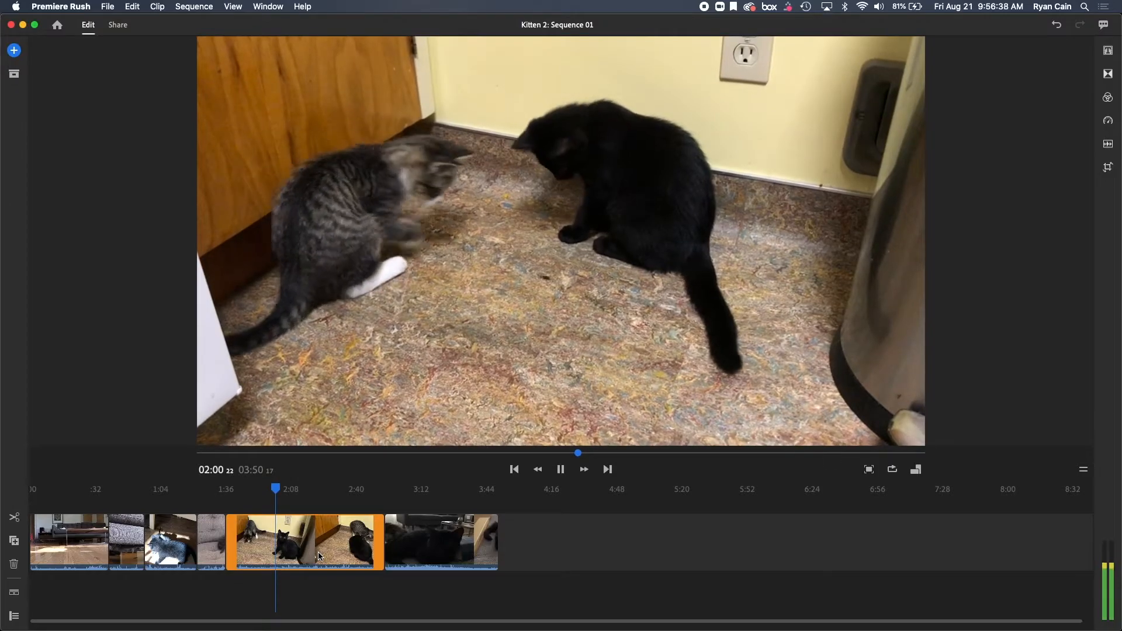
key("space")
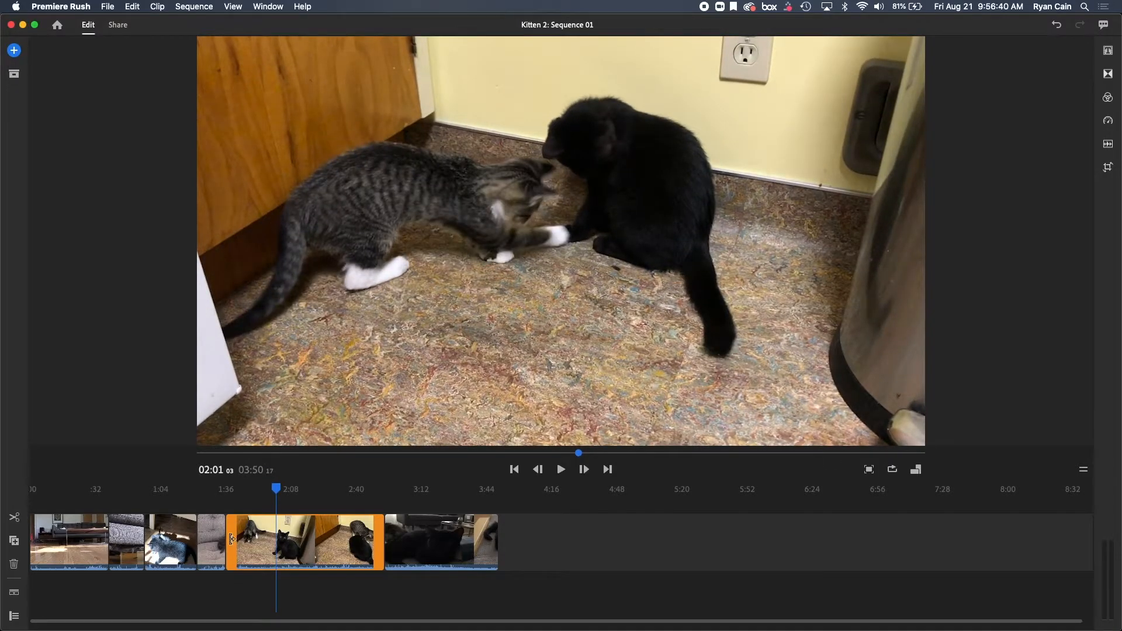
left_click_drag(231, 539, 283, 538)
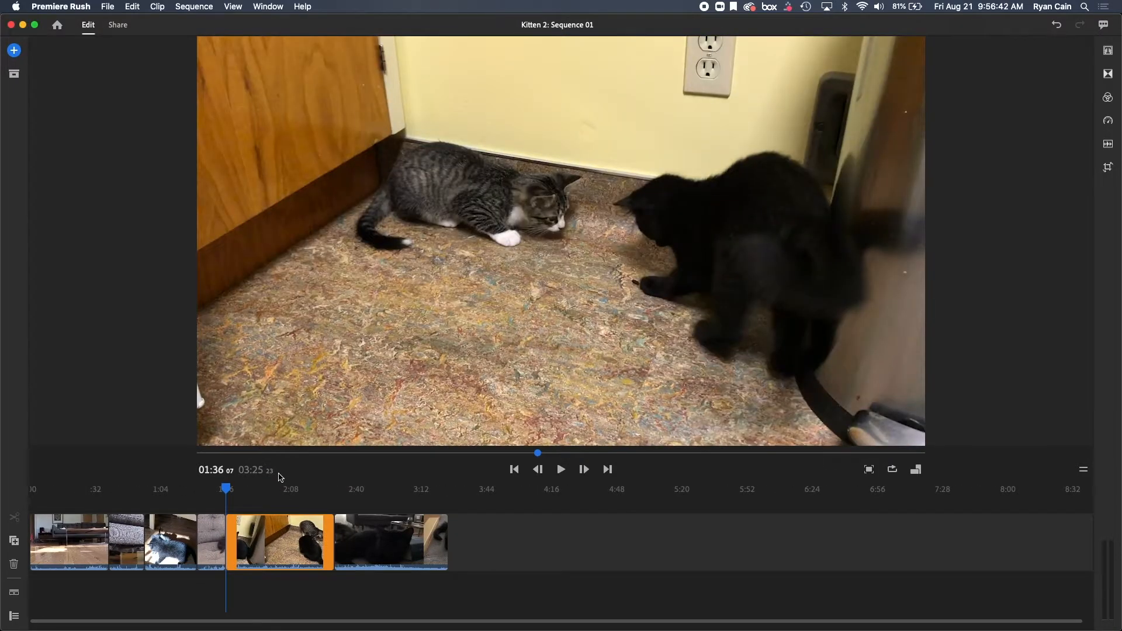
left_click_drag(225, 489, 278, 494)
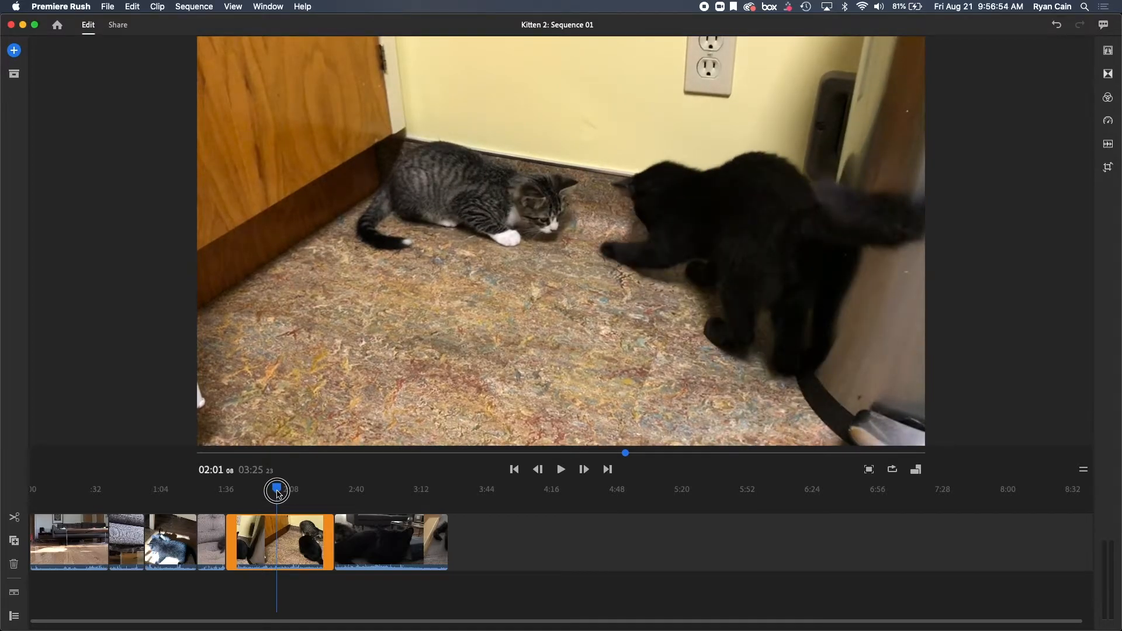
left_click_drag(332, 543, 278, 542)
- Preview the last clip and trim its end to about 2:15
left_click(318, 540)
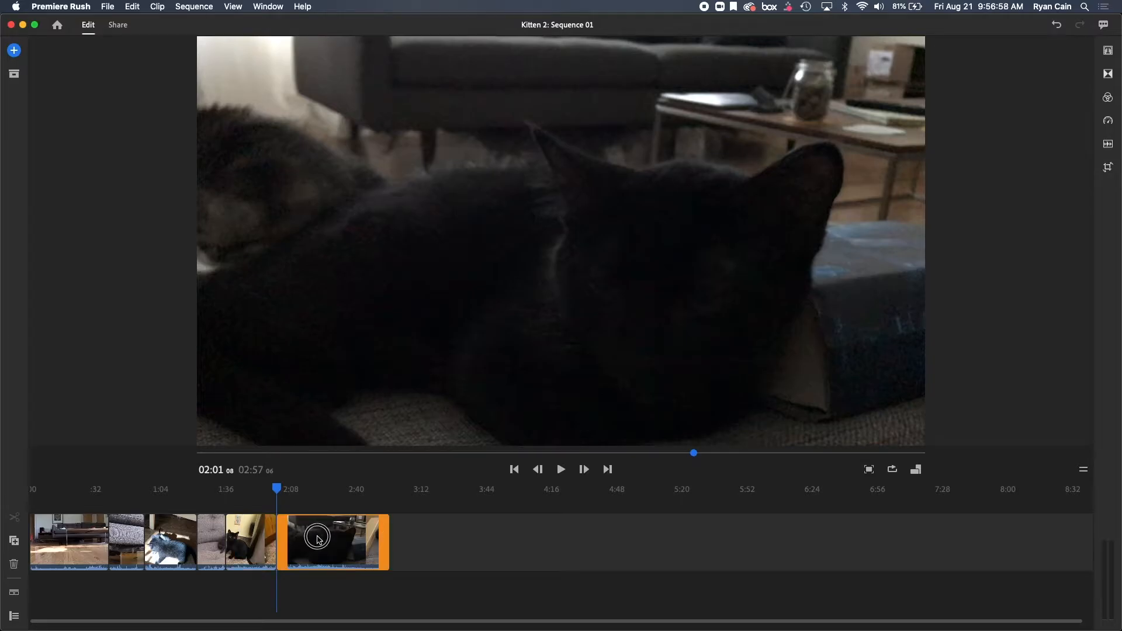
left_click_drag(317, 490, 275, 492)
key("space")
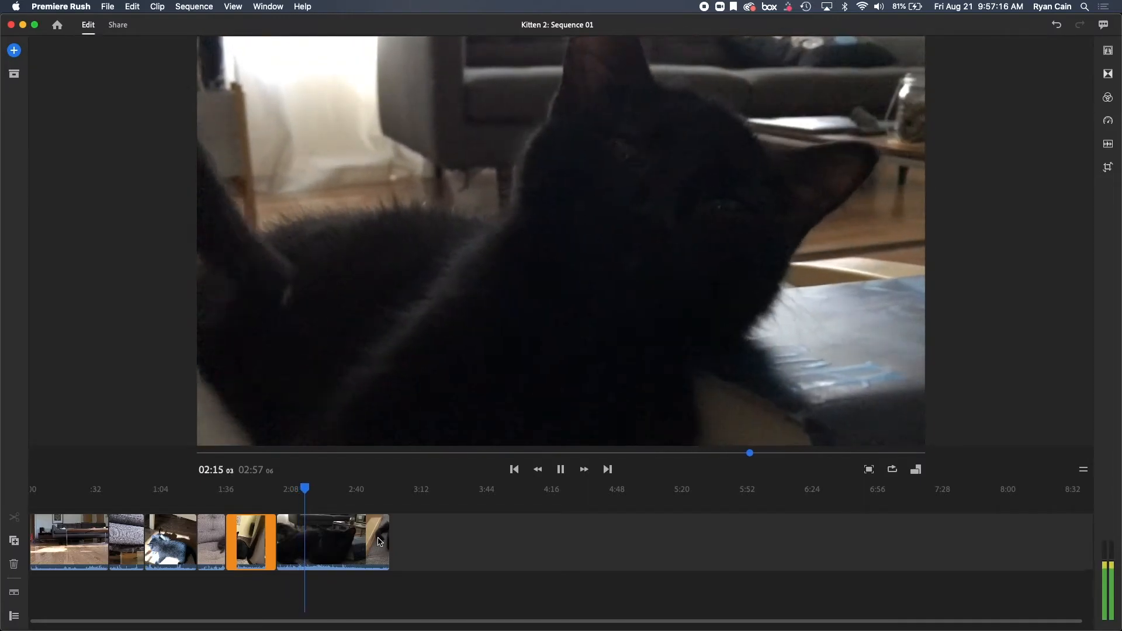
left_click(380, 541)
left_click_drag(388, 541, 306, 542)
- Inspect the trimmed sequence at close and wide timeline scales, returning the playhead to the start
left_click_drag(306, 480, 21, 493)
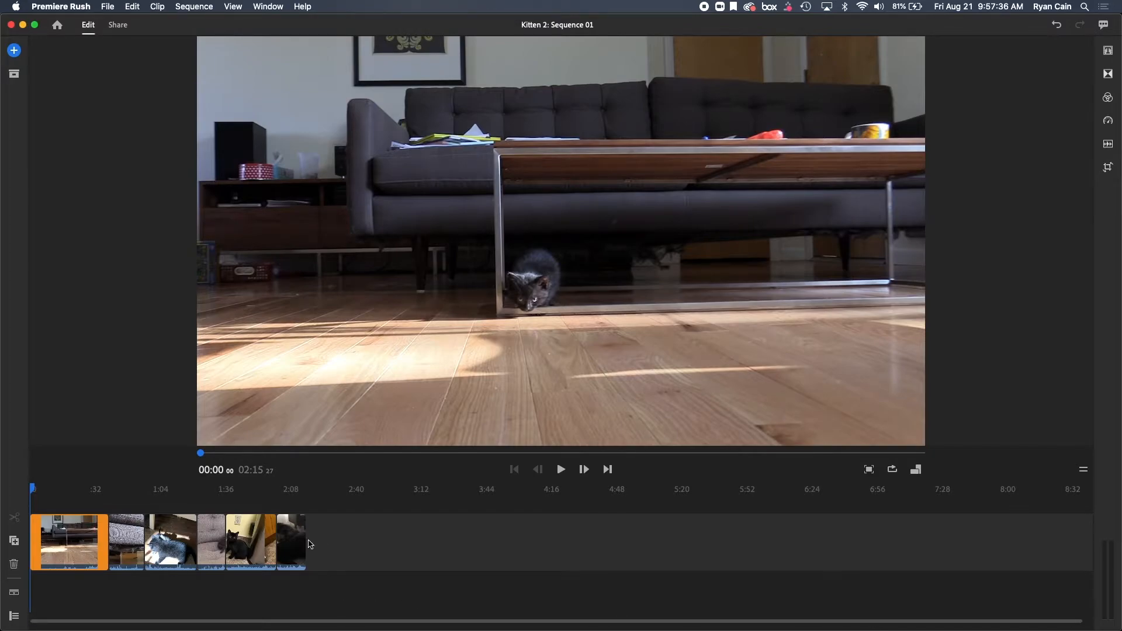
left_click_drag(1078, 620, 187, 619)
left_click_drag(33, 489, 376, 513)
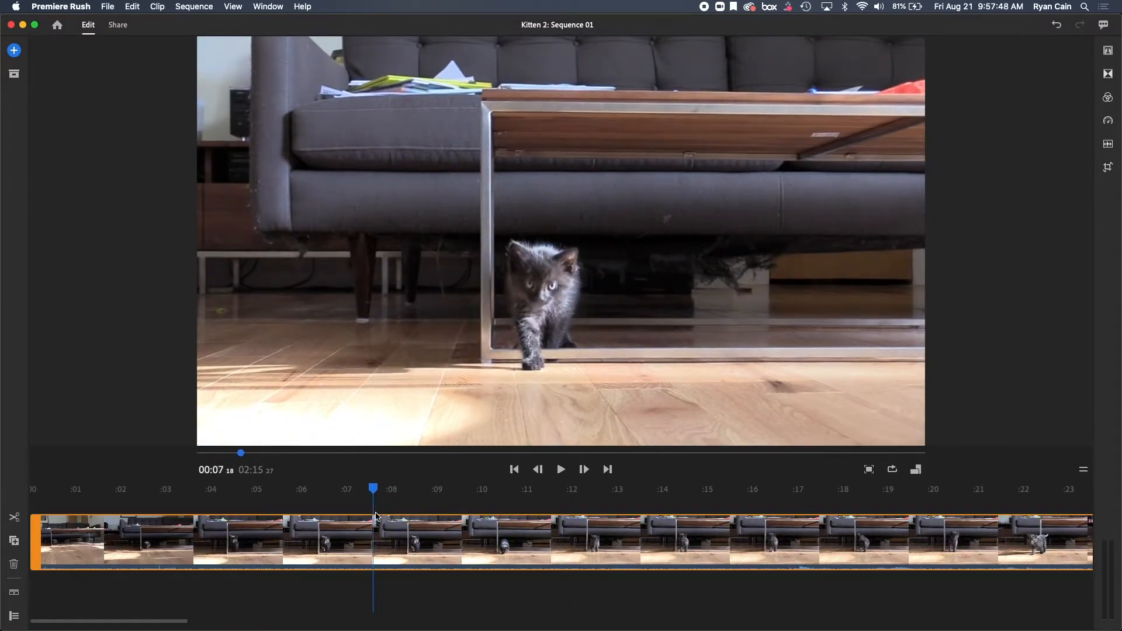
left_click_drag(180, 620, 677, 598)
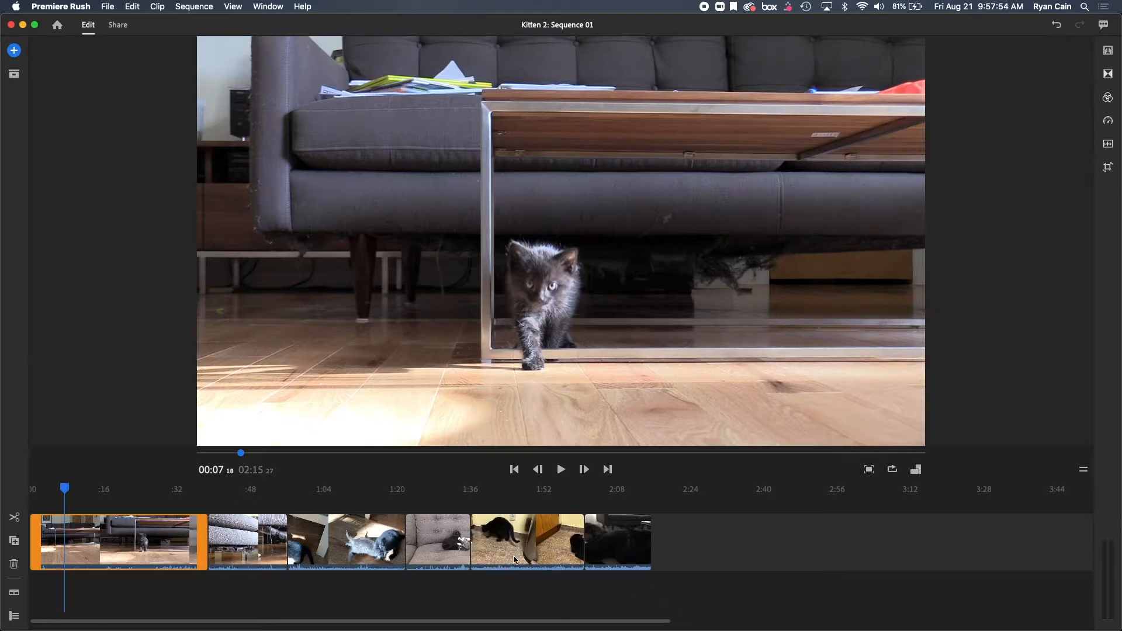
left_click_drag(66, 494, 3, 565)
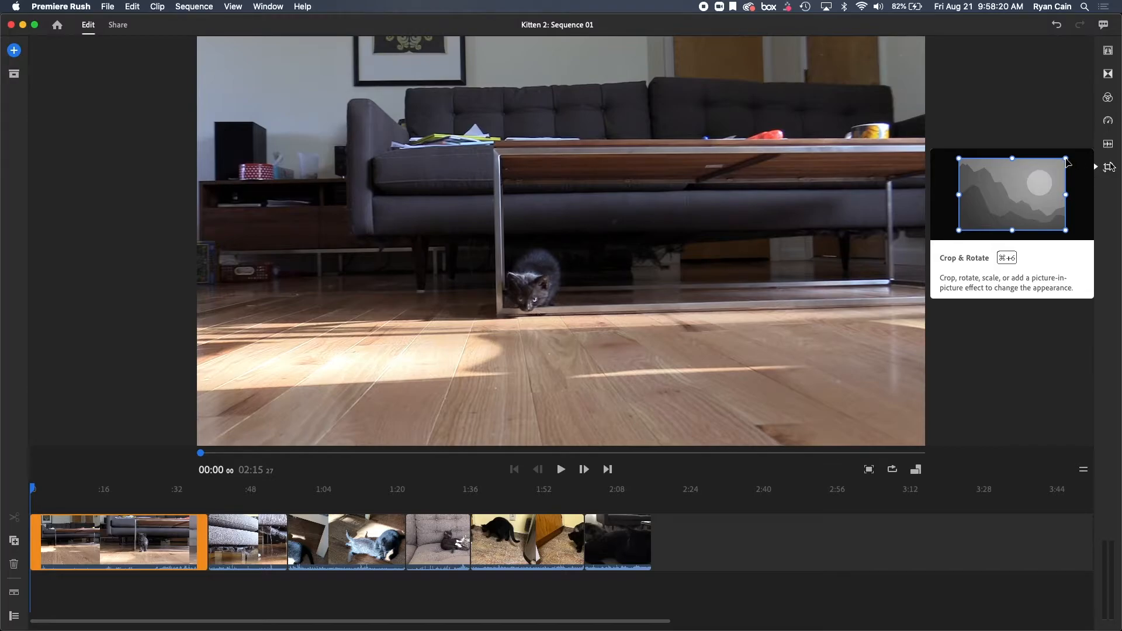
- Try a Basic Default Title before and above the first clip, and delete it from the timeline
double_click(1109, 52)
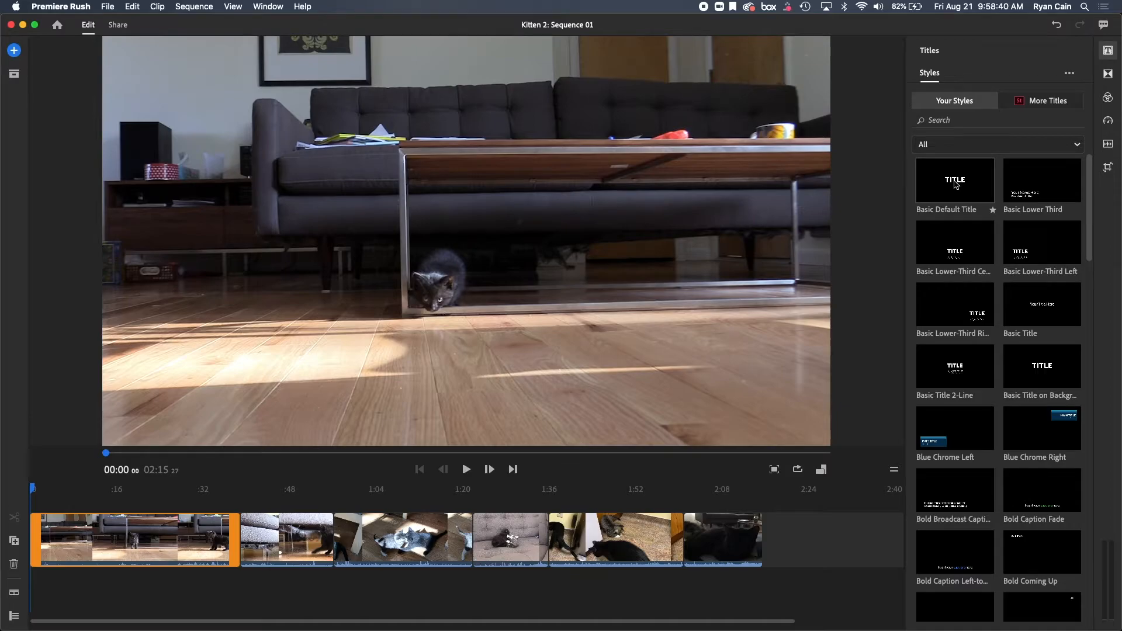
left_click_drag(956, 184, 691, 346)
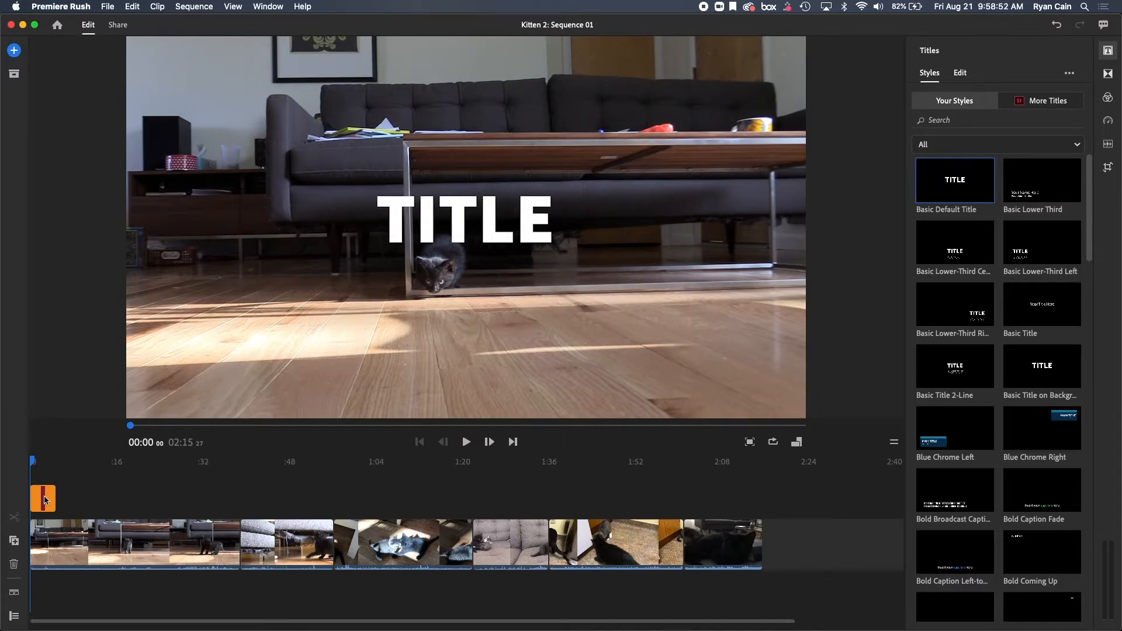
mouse_move(45, 500)
left_mouse_down()
mouse_move(23, 504)
mouse_move(35, 533)
mouse_move(249, 539)
mouse_move(42, 560)
mouse_move(41, 491)
left_mouse_up()
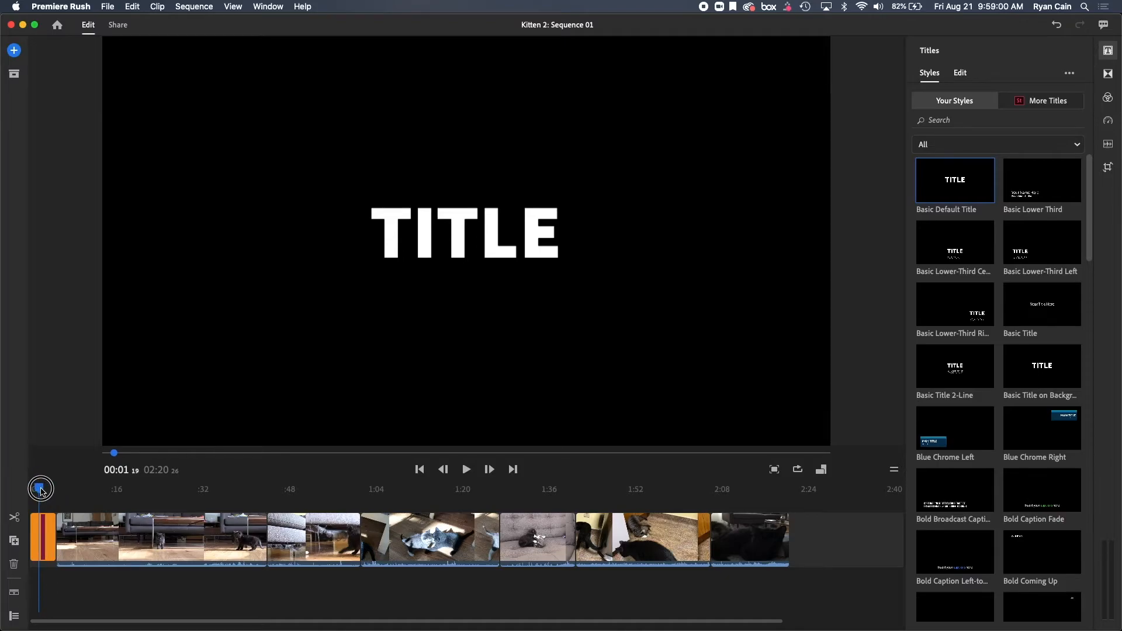
left_click_drag(31, 534, 127, 506)
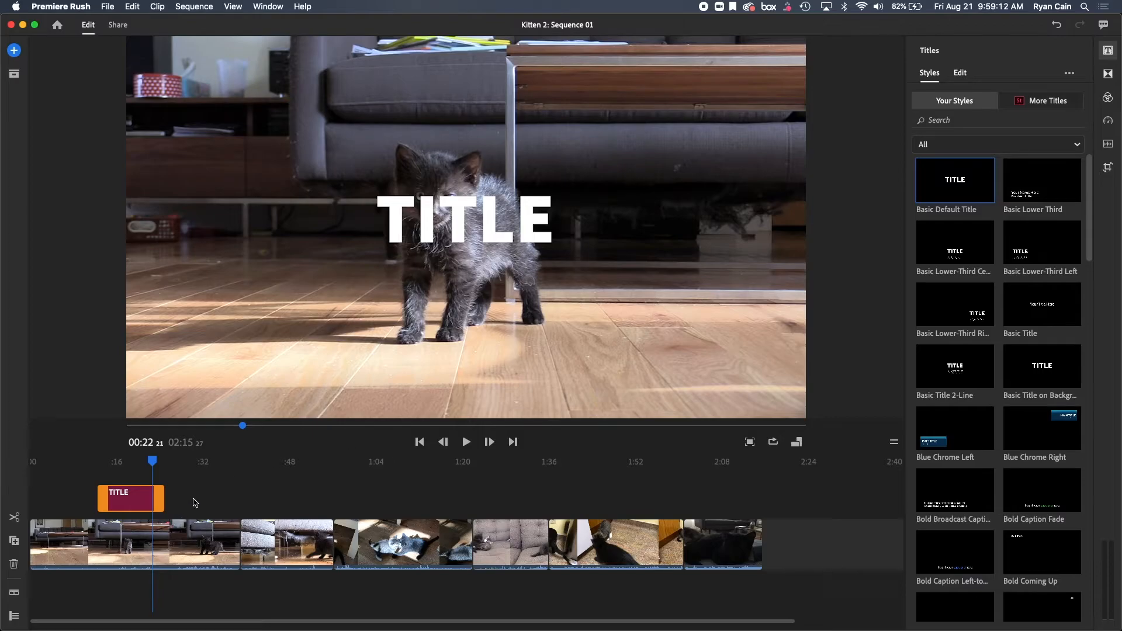
left_click(14, 563)
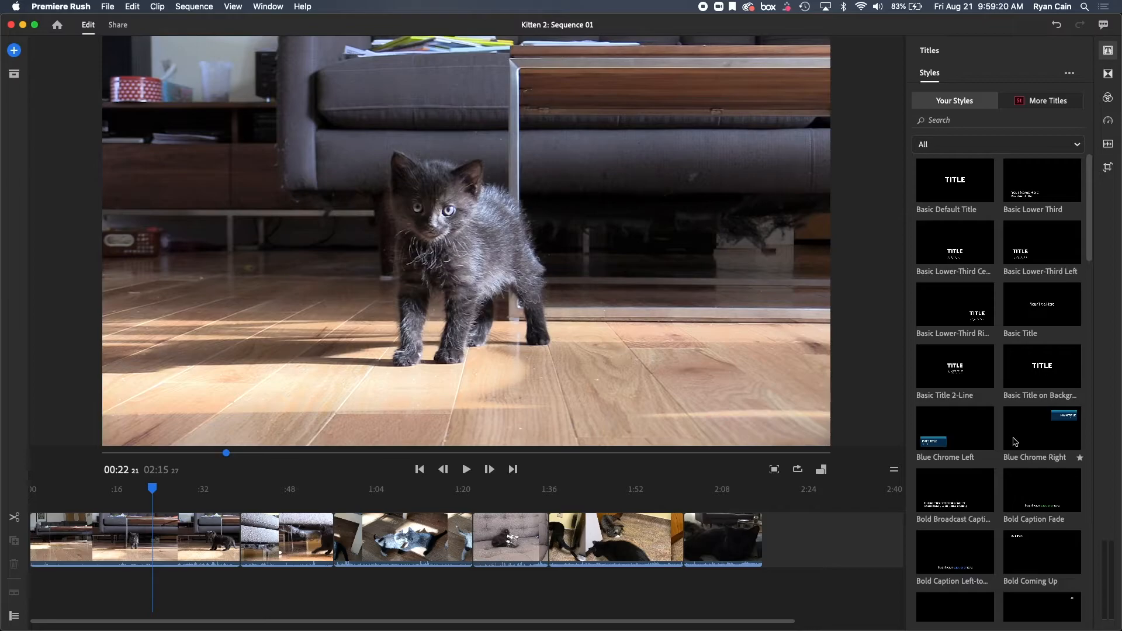
- Browse the title styles and add a Basic Lower-Third Right title above the first clip at about 0:10
scroll(1018, 442, "down", 2)
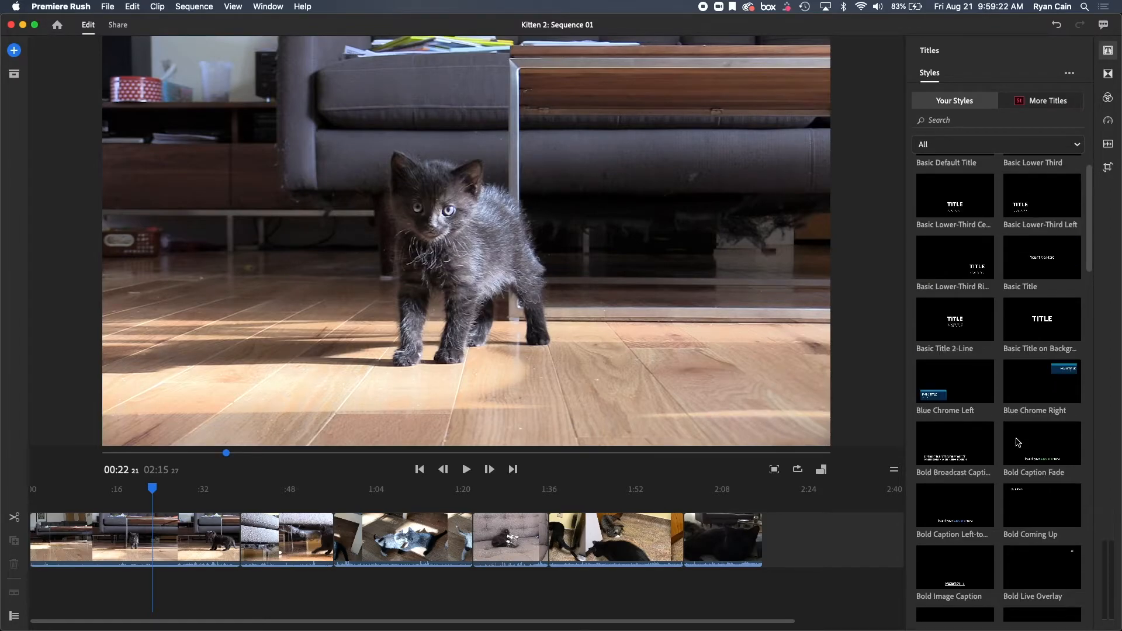
scroll(1017, 443, "down", 10)
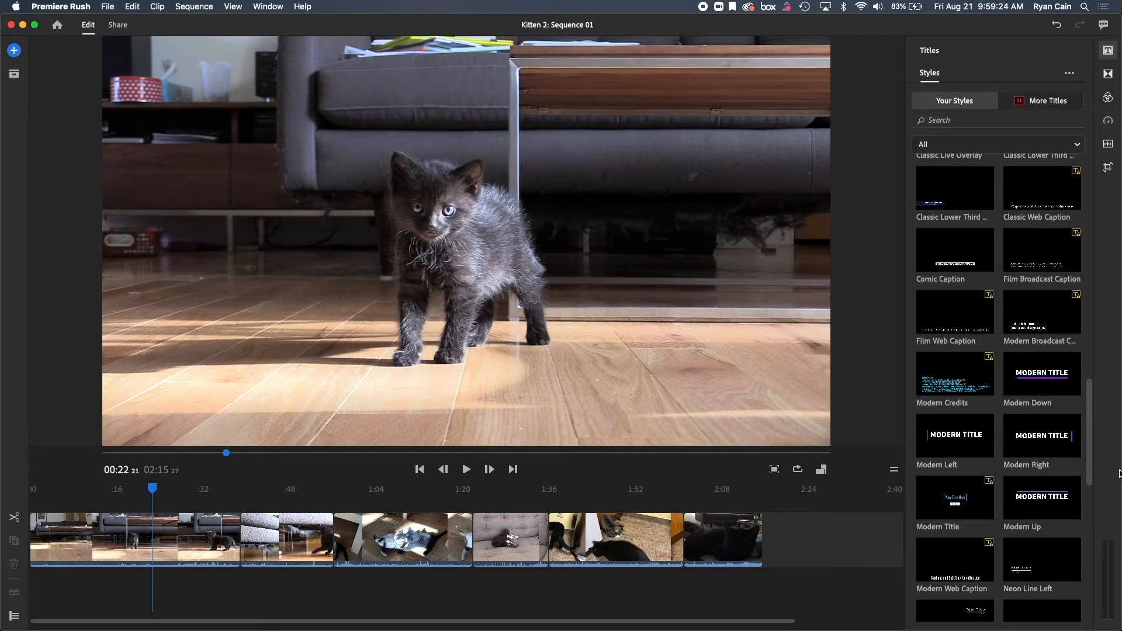
left_click_drag(1091, 453, 1086, 191)
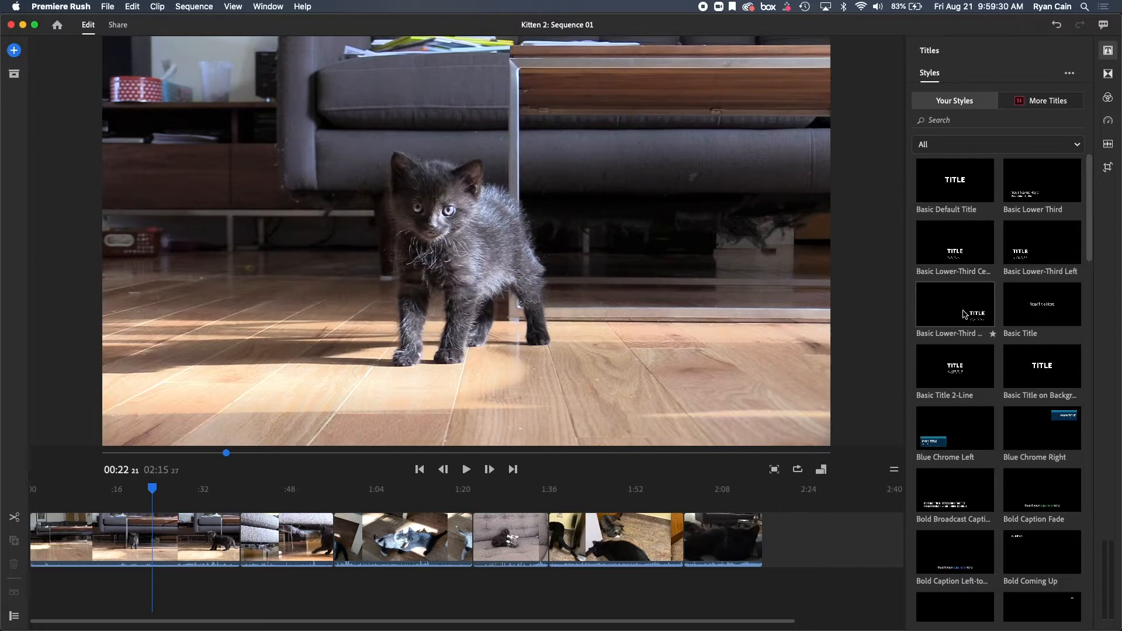
left_click_drag(154, 488, 90, 491)
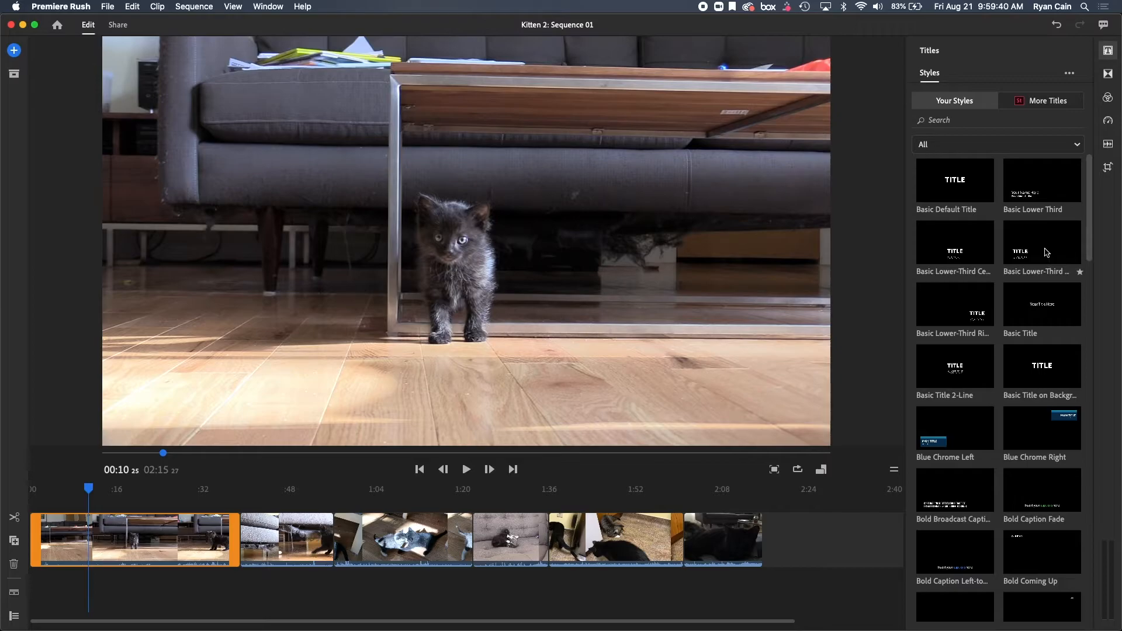
left_click_drag(957, 315, 88, 506)
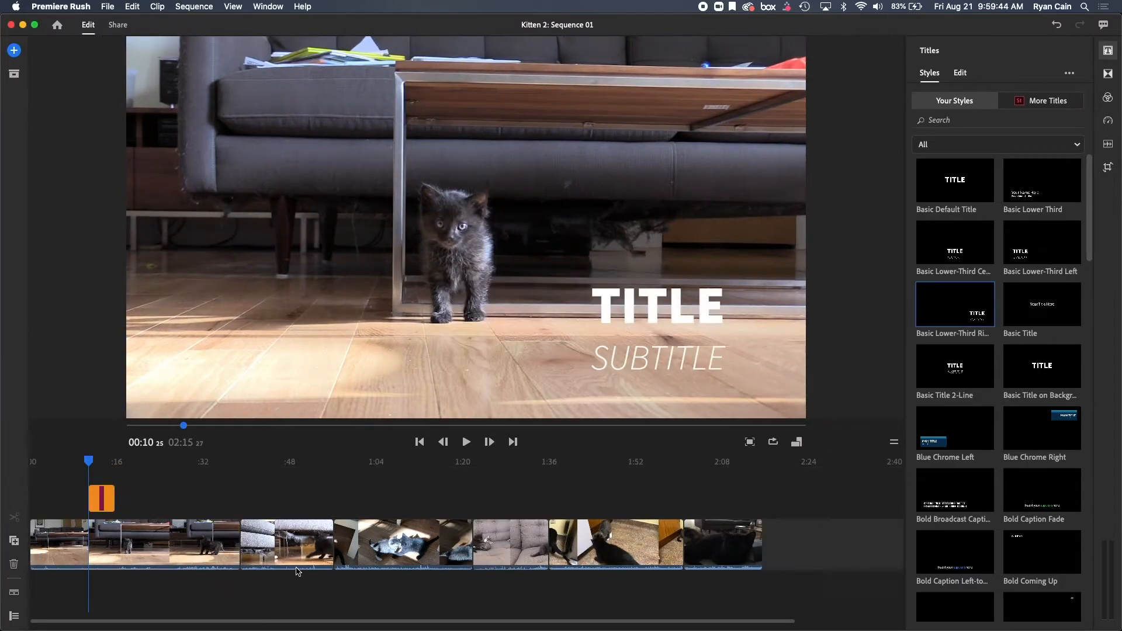
- Change the lower-third's main title text to "Kittens"
left_click(640, 308)
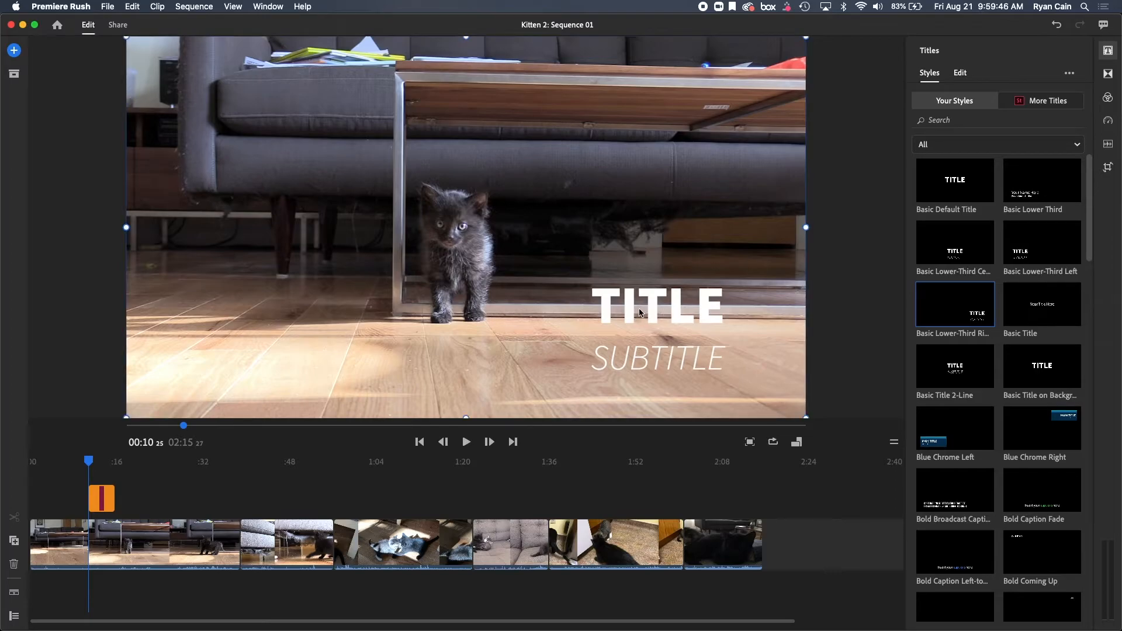
double_click(672, 307)
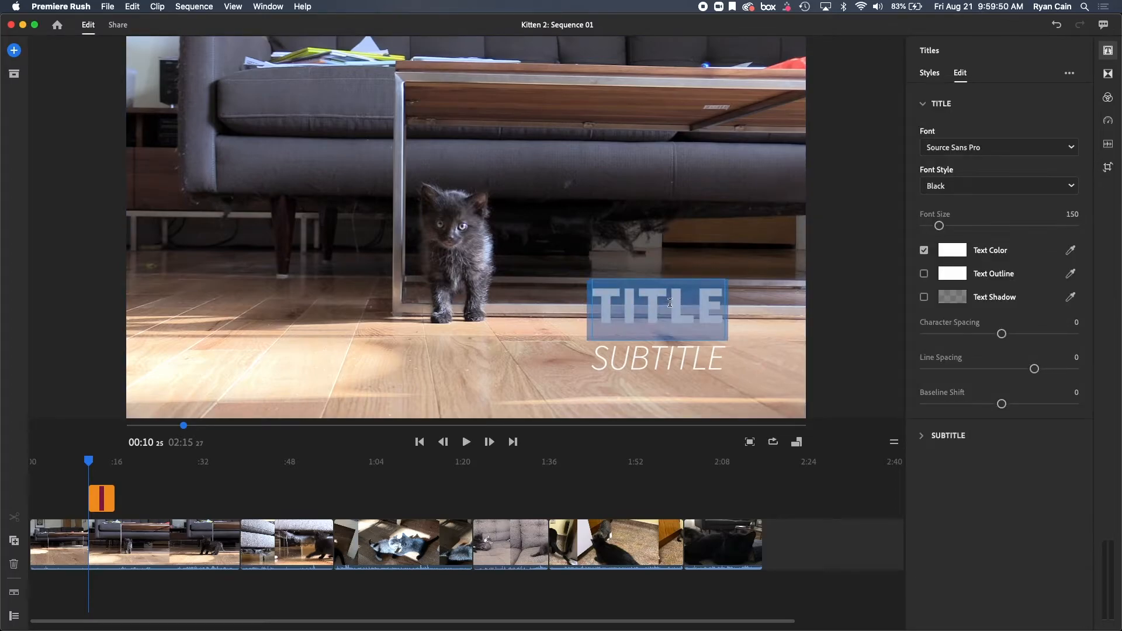
type("Kitten")
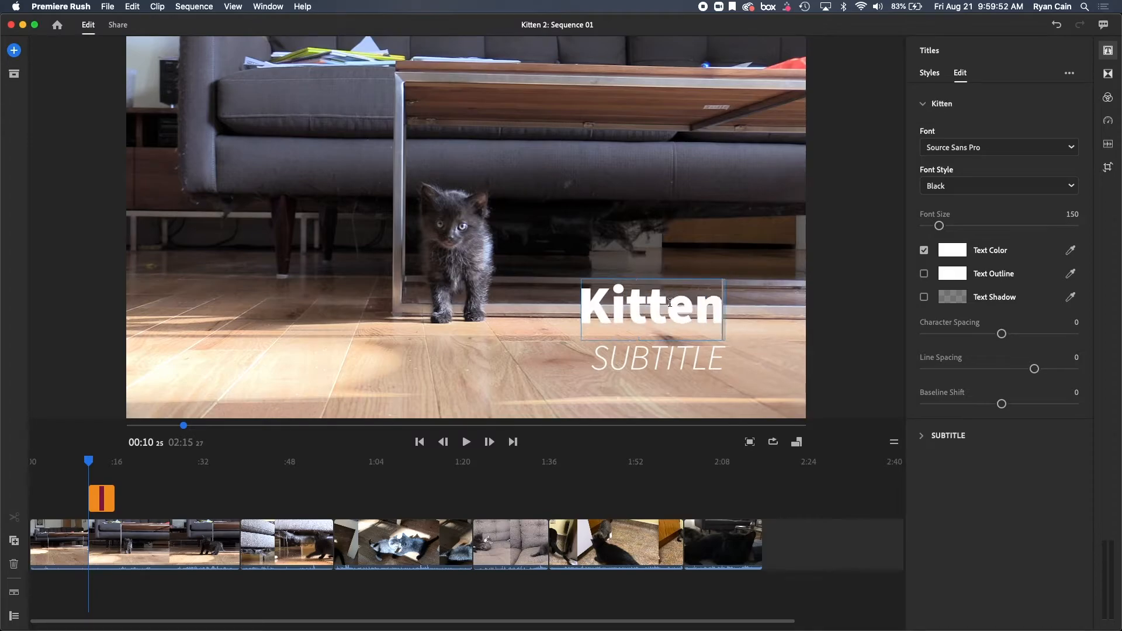
type("s")
- Replace the lower-third's subtitle text with "Why I Can't Have Nice Things"
left_click(660, 369)
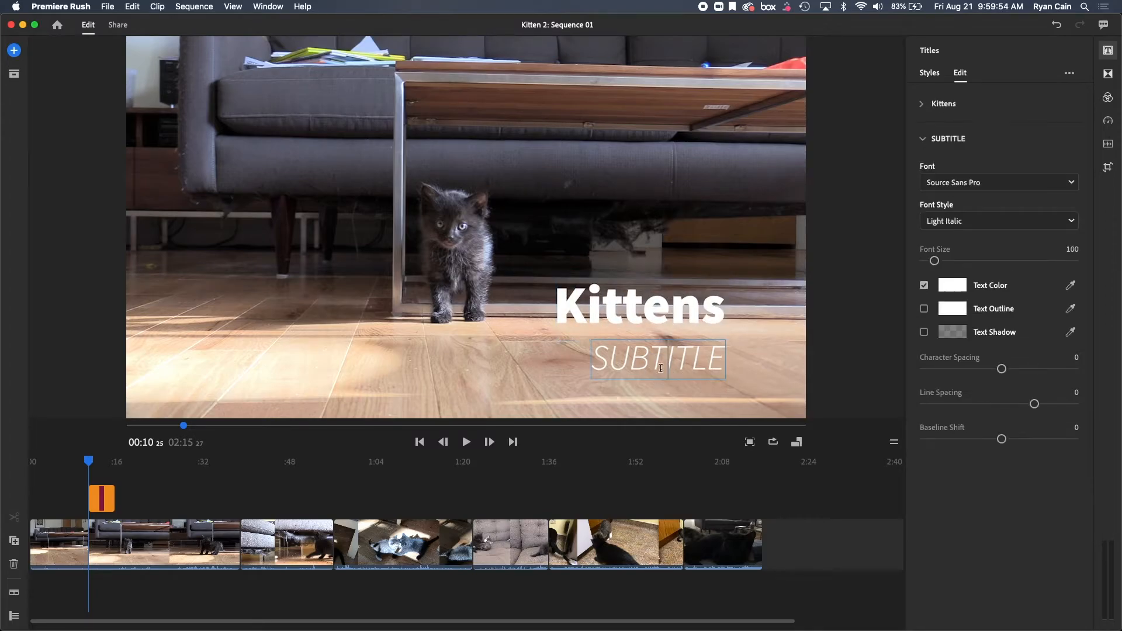
double_click(661, 361)
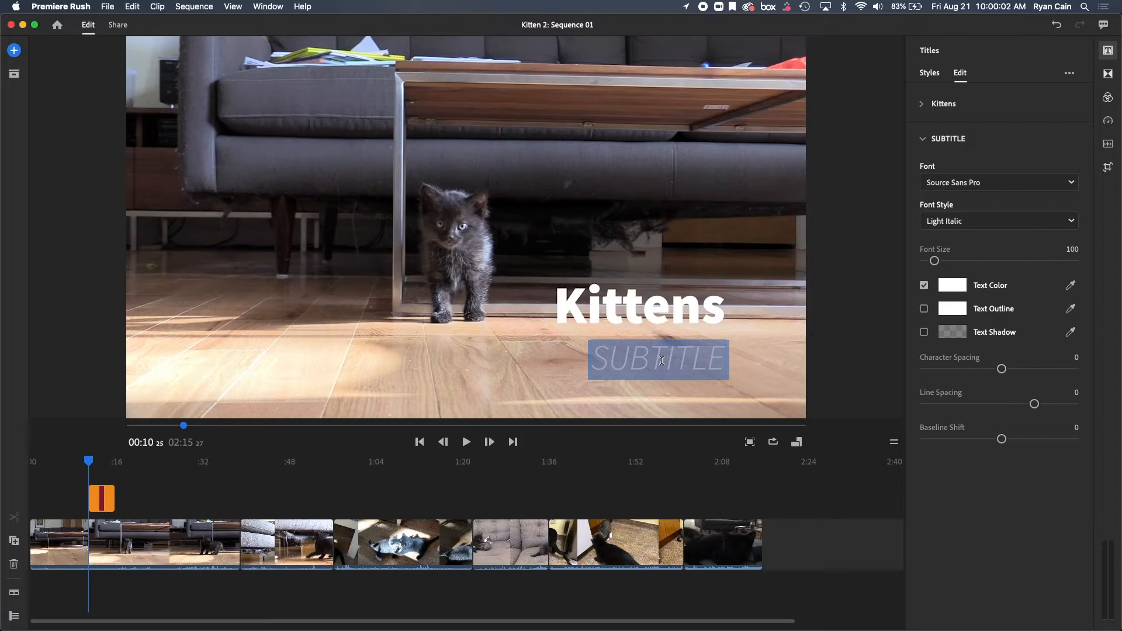
type("Wh")
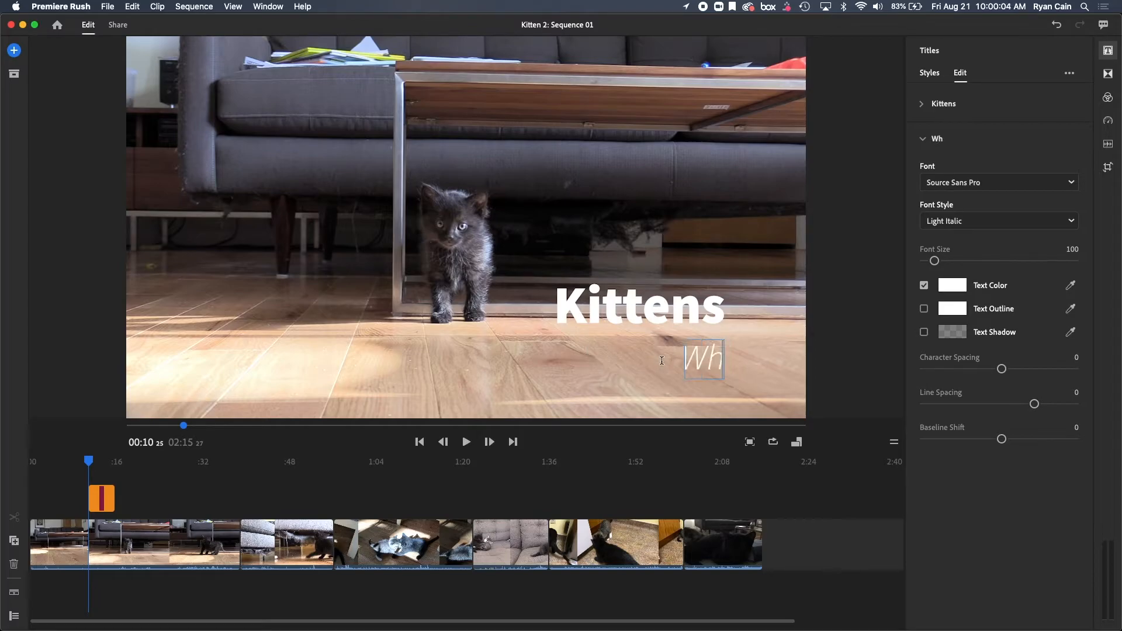
type("y I")
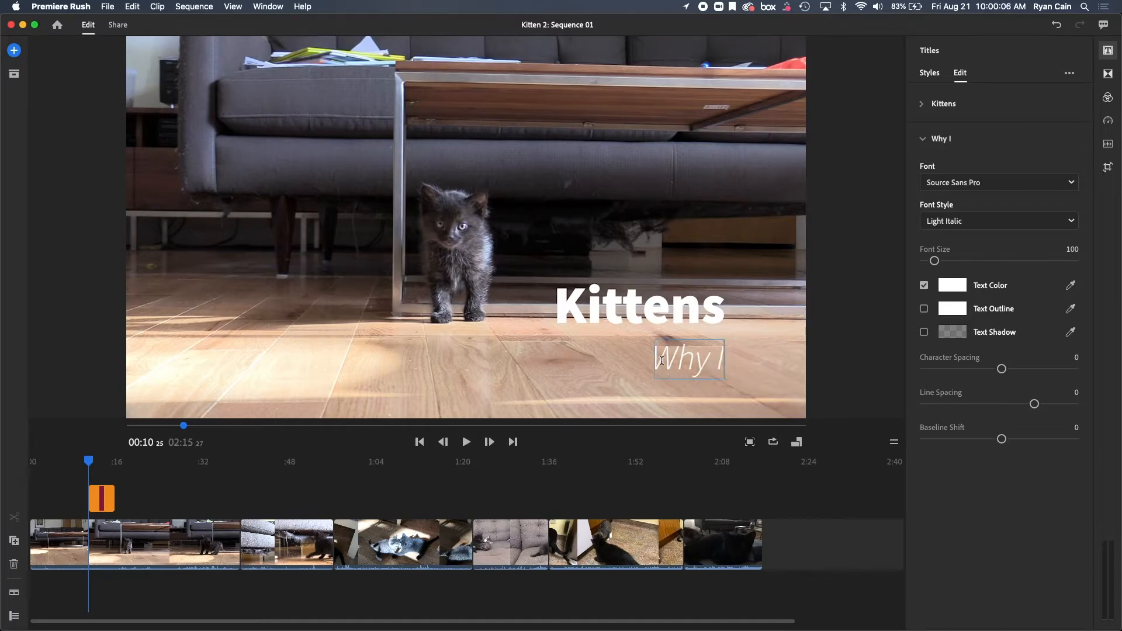
type(" ca")
key("BackSpace")
key("BackSpace")
type("Can")
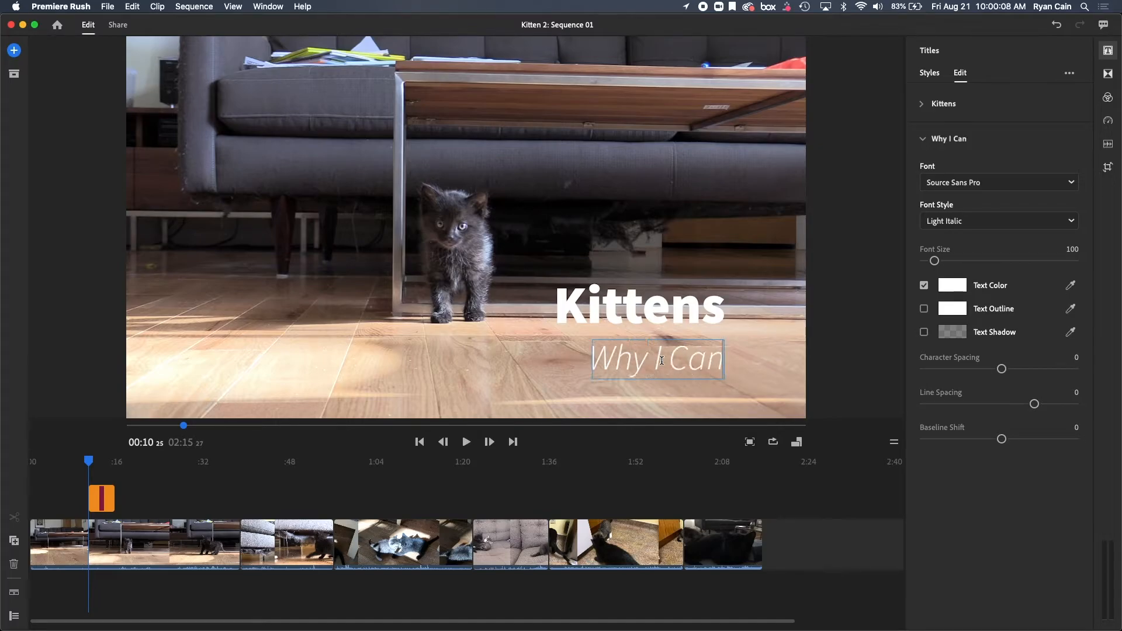
type("'t Have Ni")
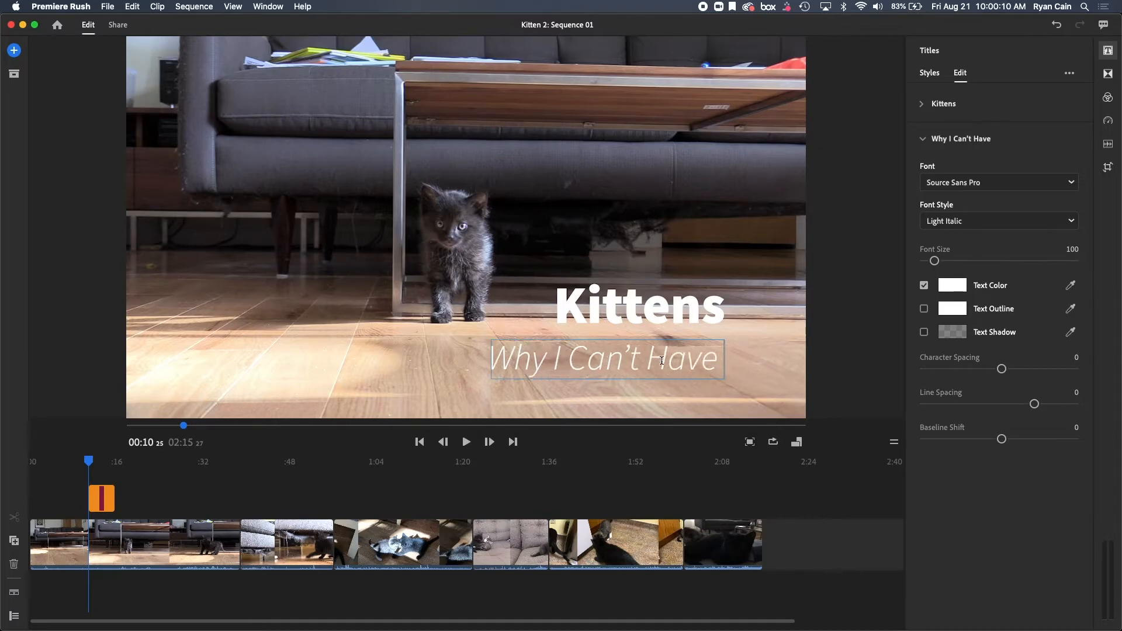
type("ce Things")
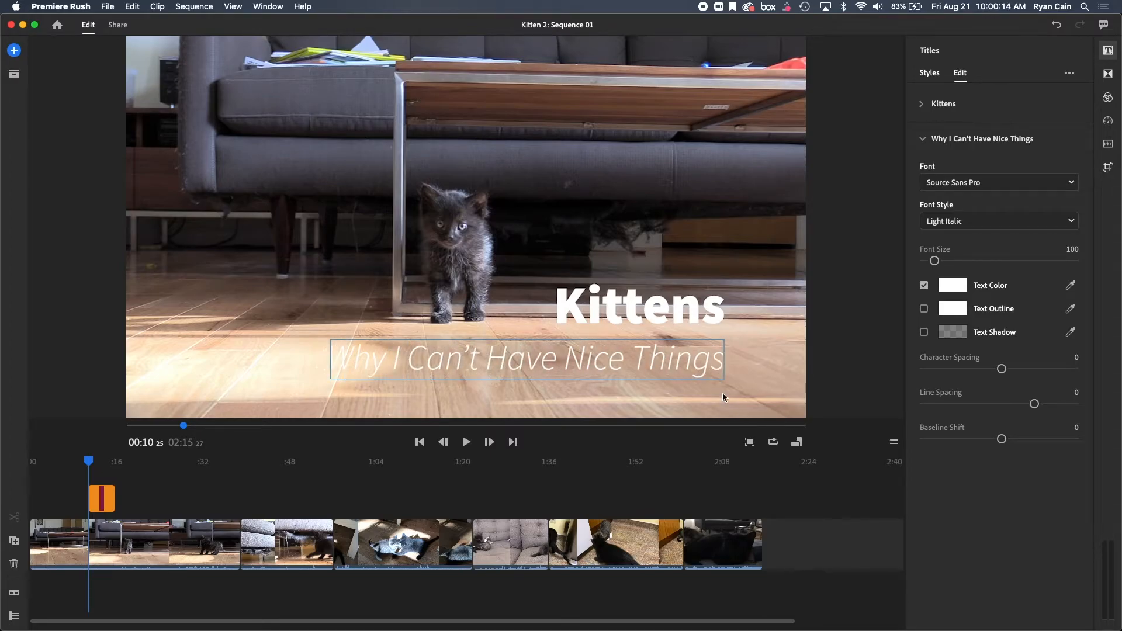
- Try a text shadow and a black text color on the subtitle without selecting its characters
left_click(924, 332)
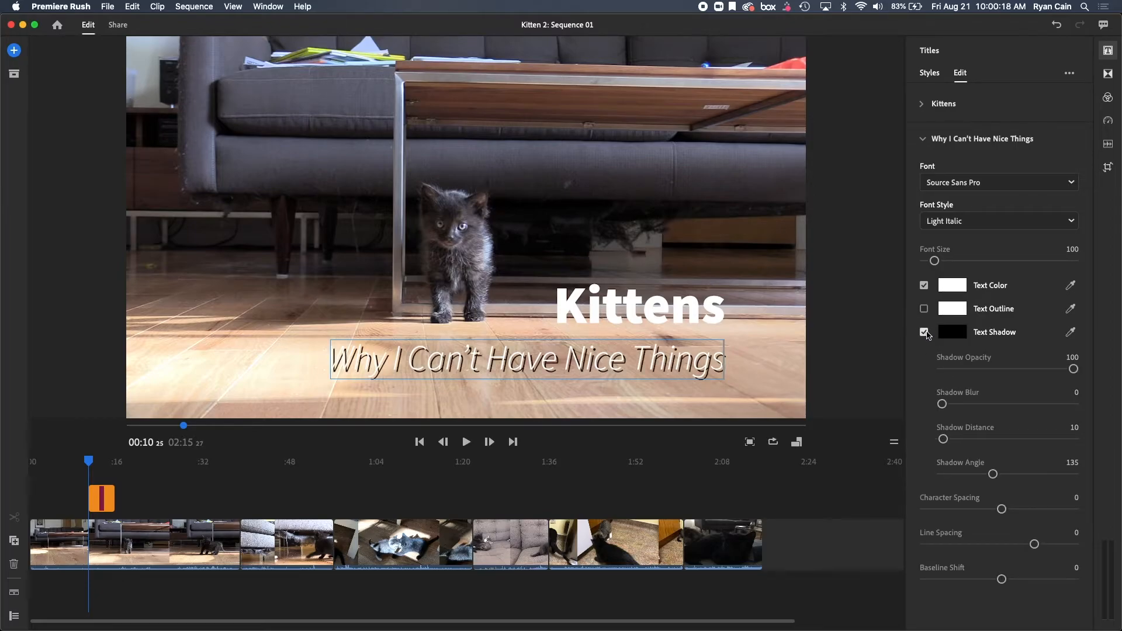
left_click(924, 332)
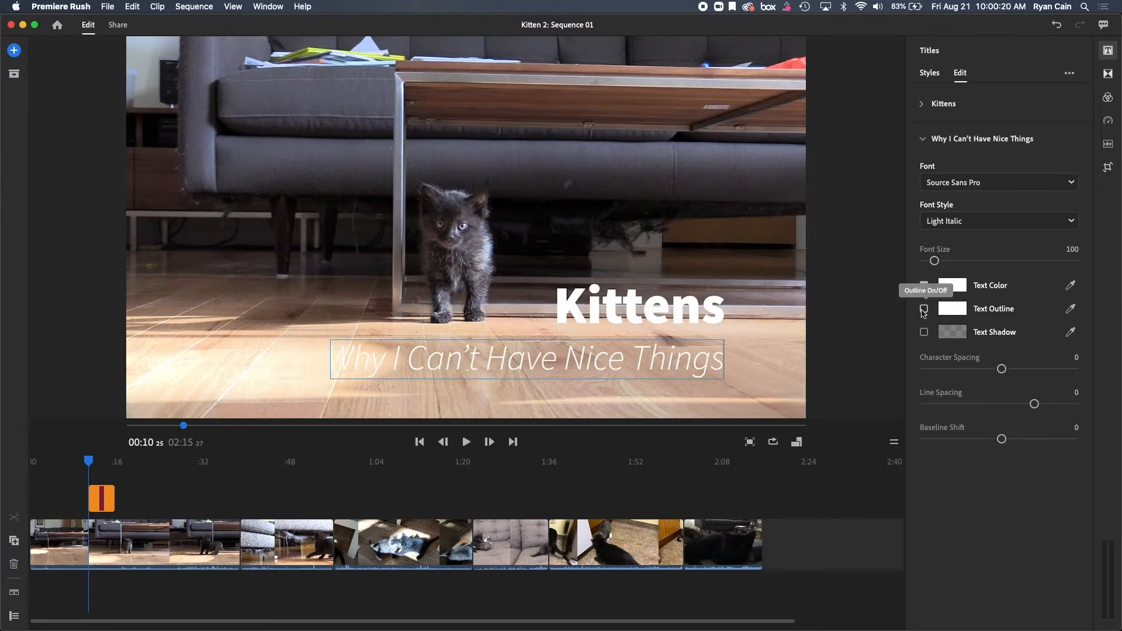
left_click(959, 287)
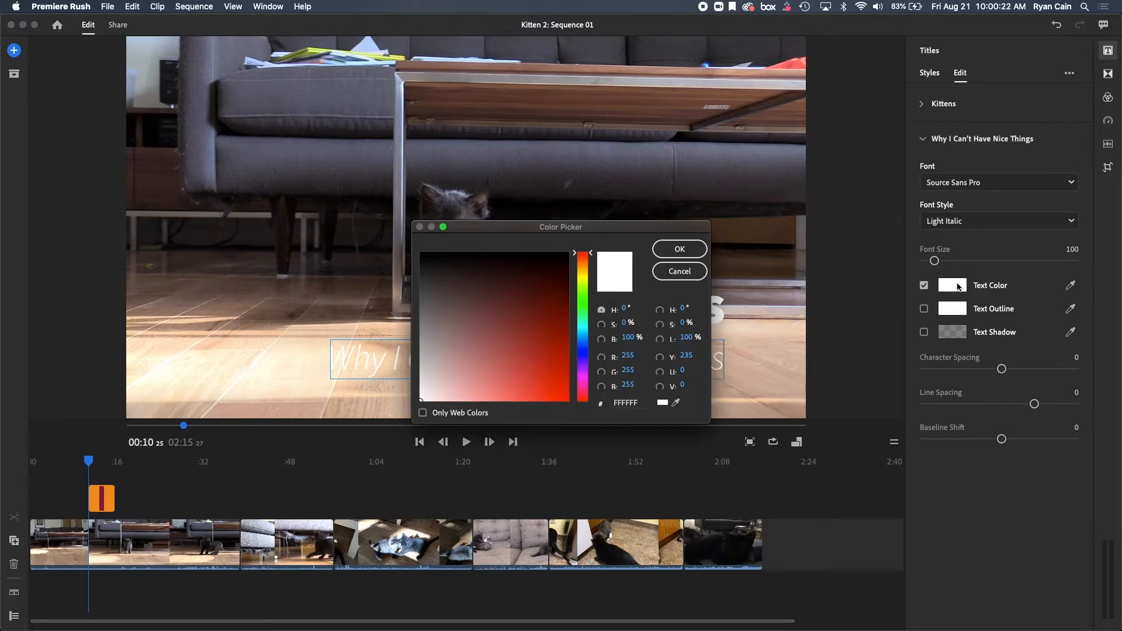
left_click(568, 253)
left_click(680, 249)
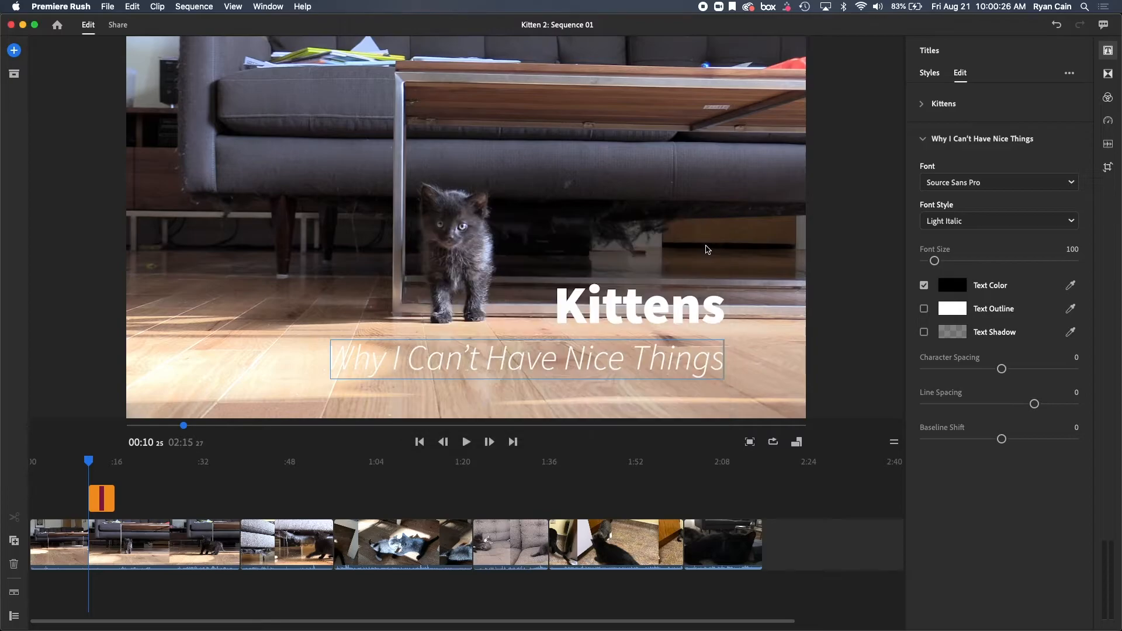
- Select all the subtitle's characters and set their text color to black (000000)
triple_click(653, 349)
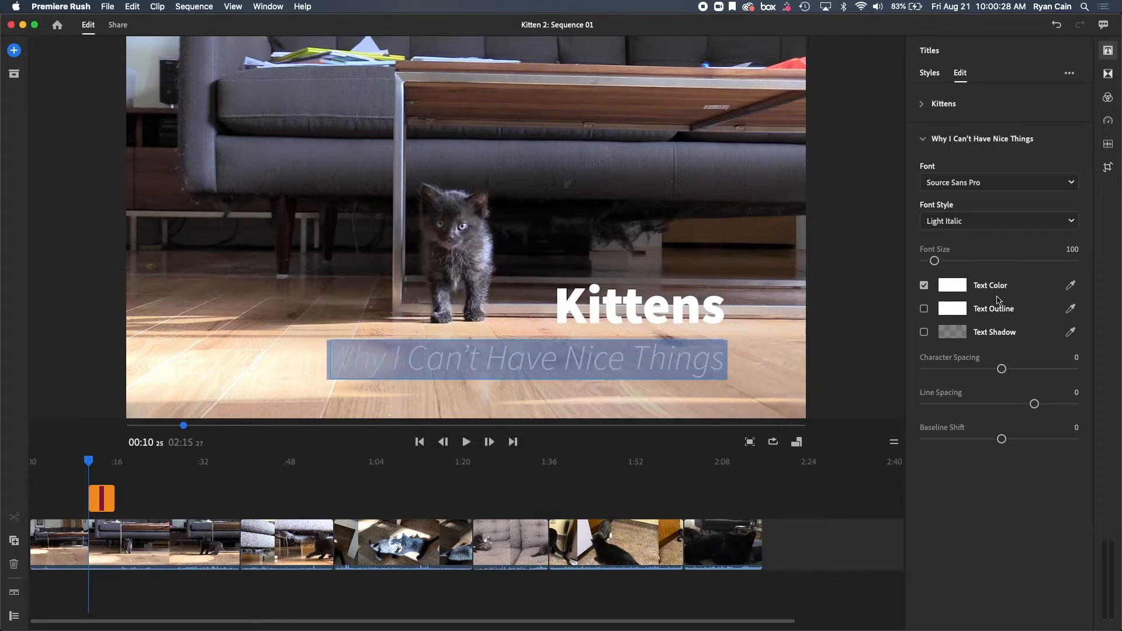
left_click(957, 287)
left_click(567, 253)
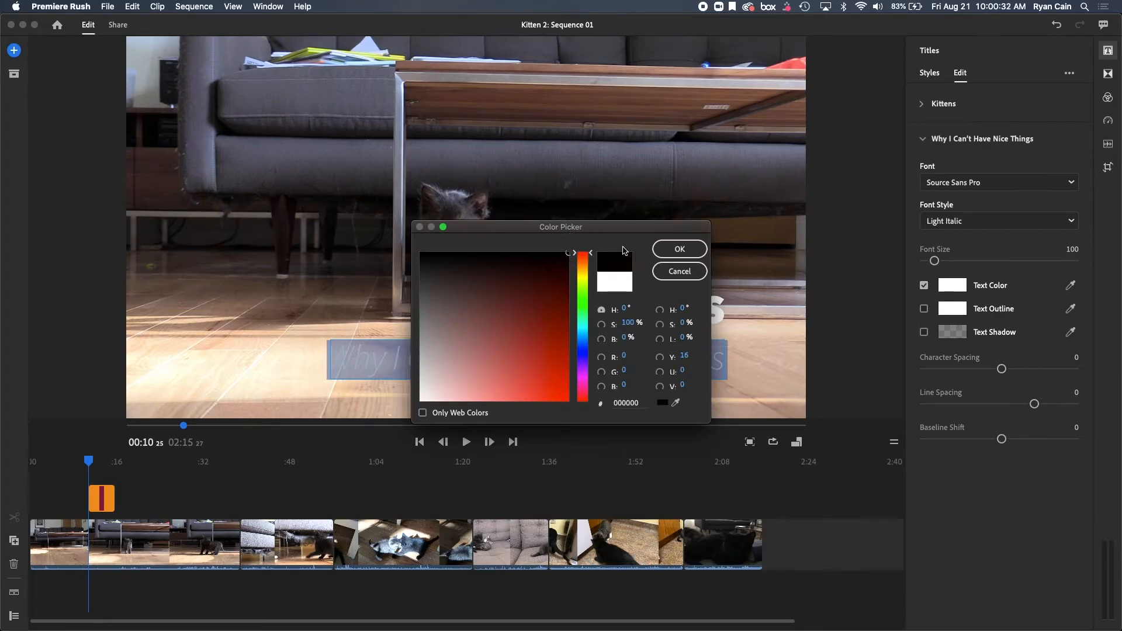
left_click(680, 249)
left_click(785, 428)
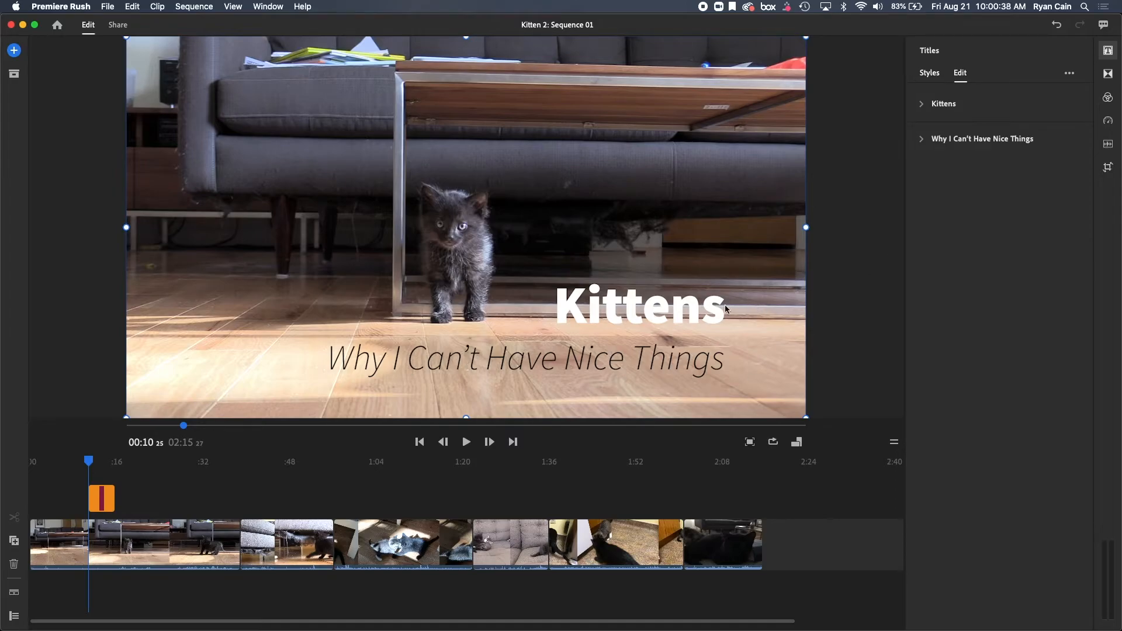
- Set the main "Kittens" title's text color to black (000000) and its baseline shift to -112
left_click(668, 314)
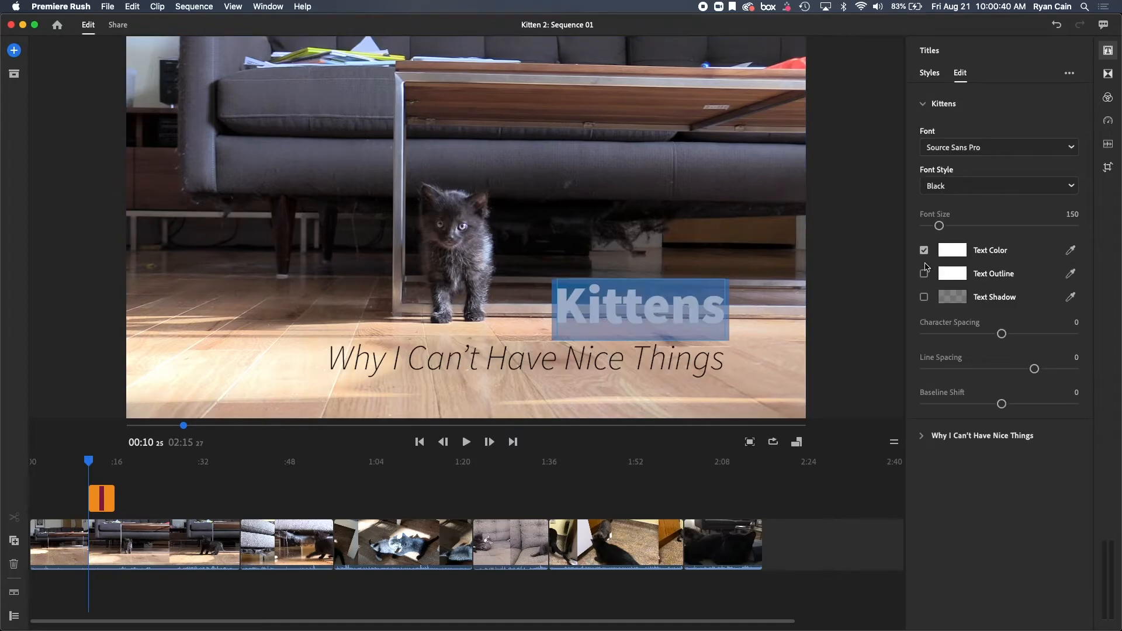
left_click(952, 250)
left_click(561, 257)
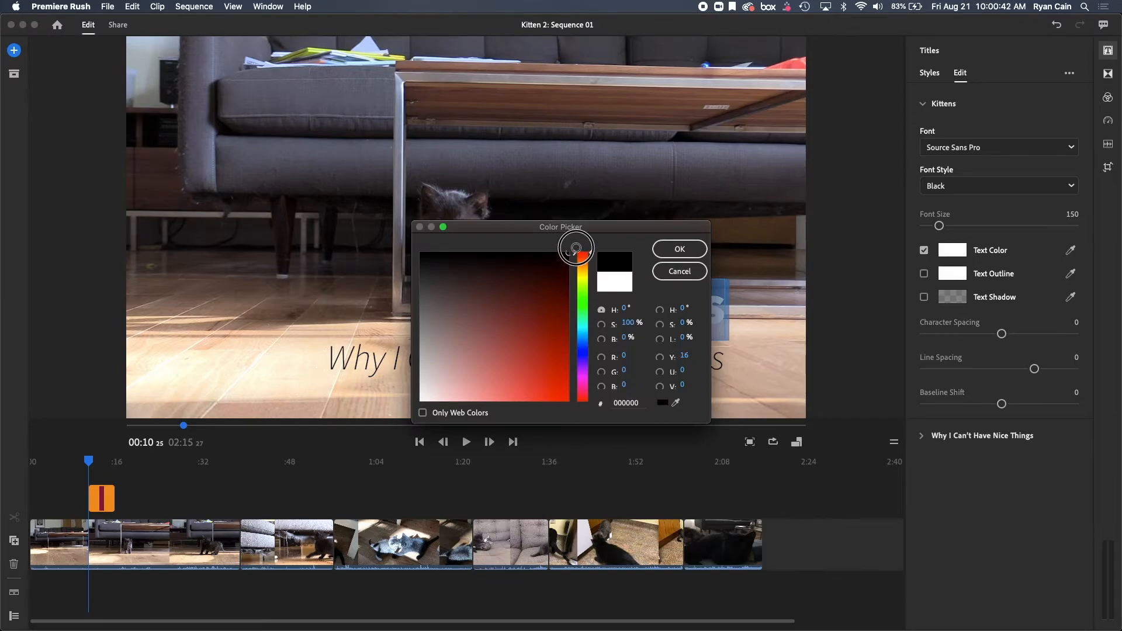
left_click(680, 249)
left_click(787, 343)
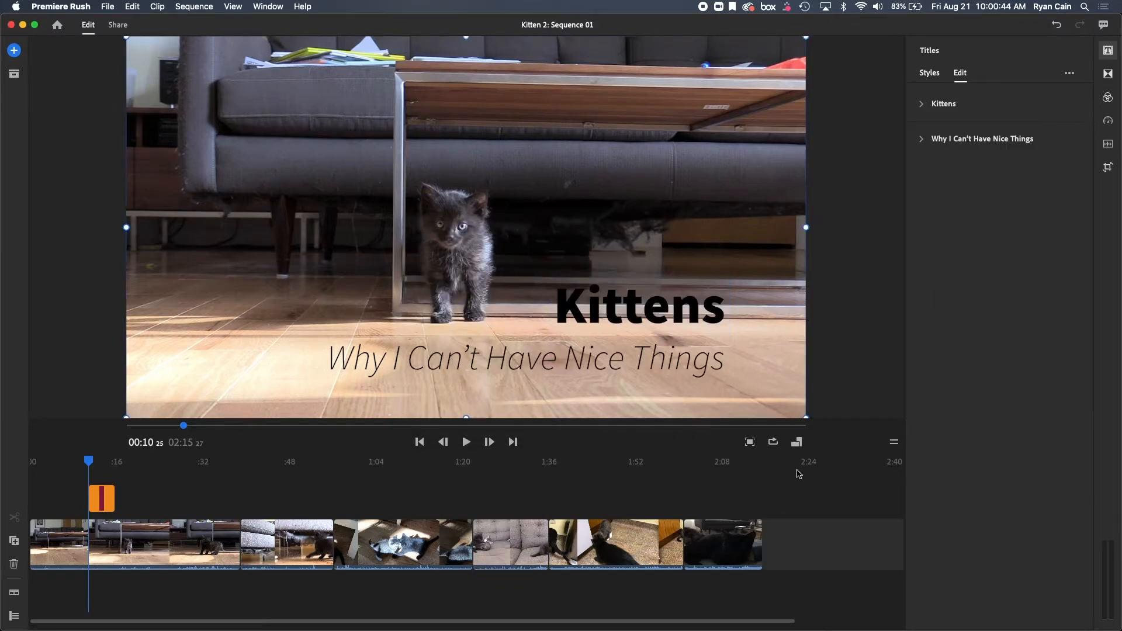
left_click(976, 103)
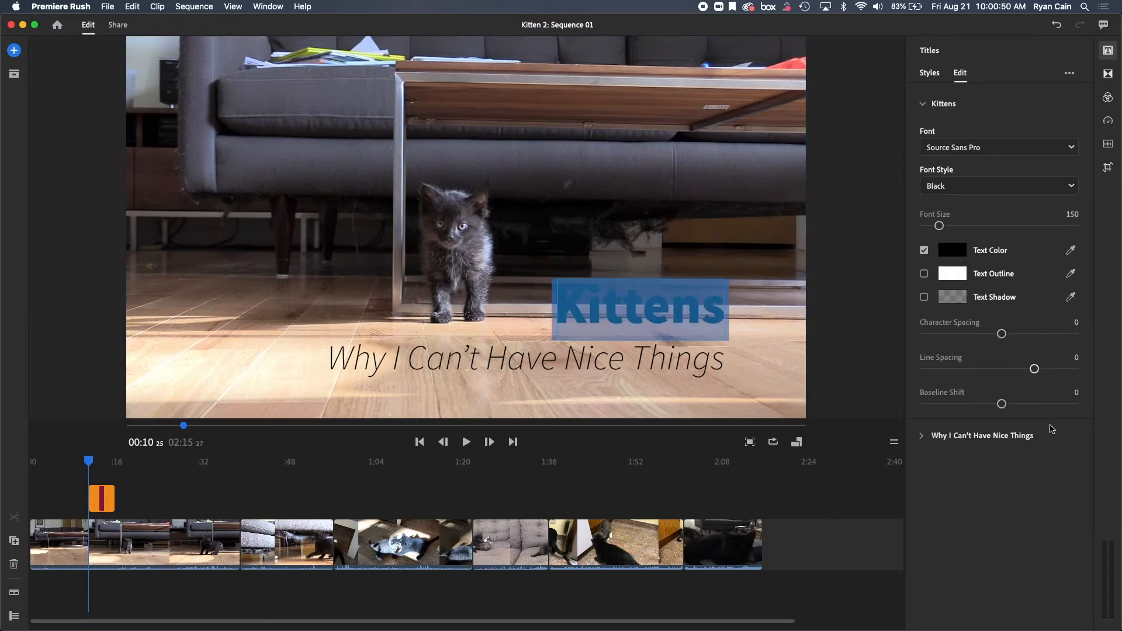
left_click_drag(1002, 404, 957, 409)
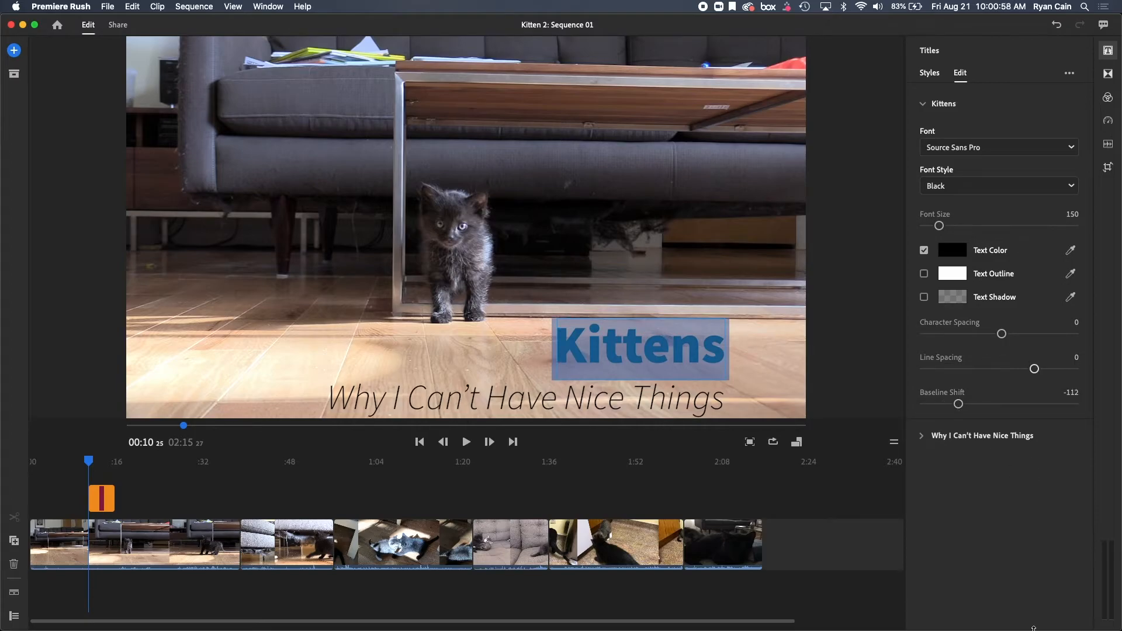
- Play the sequence from about 0:09 to about 0:27 to review the lower-third title over the first clip
left_click_drag(90, 461, 82, 462)
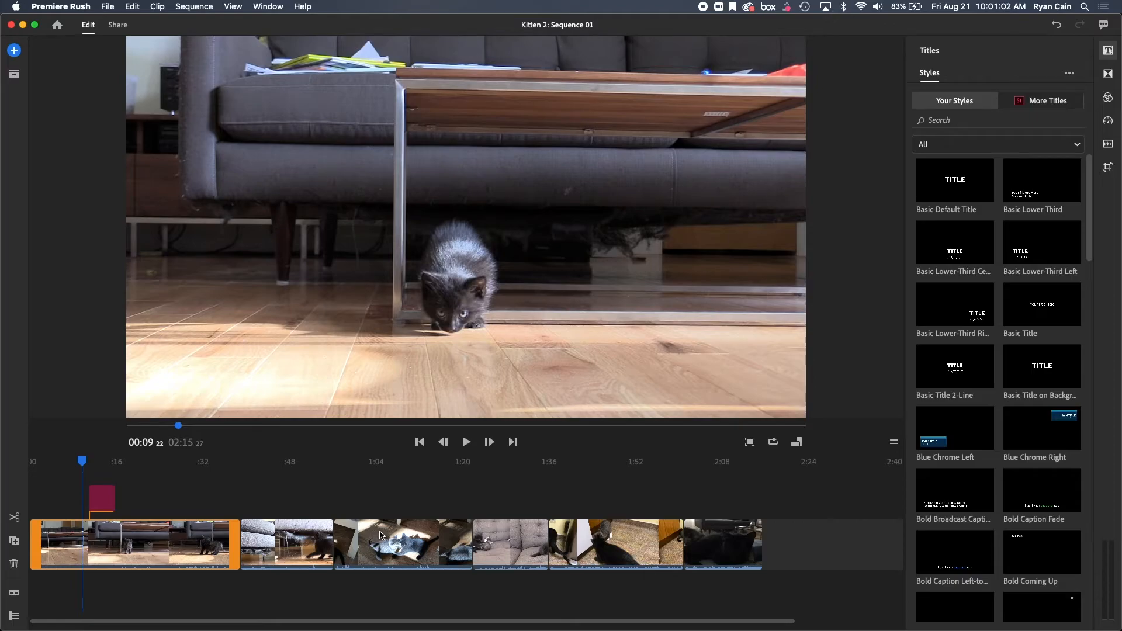
key("space")
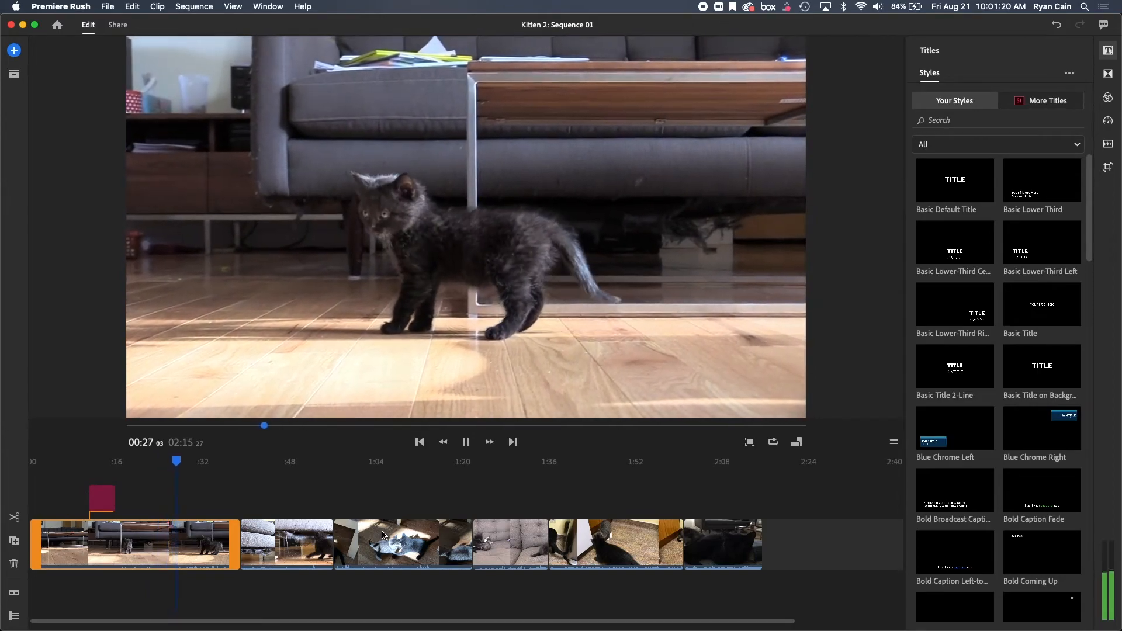
key("space")
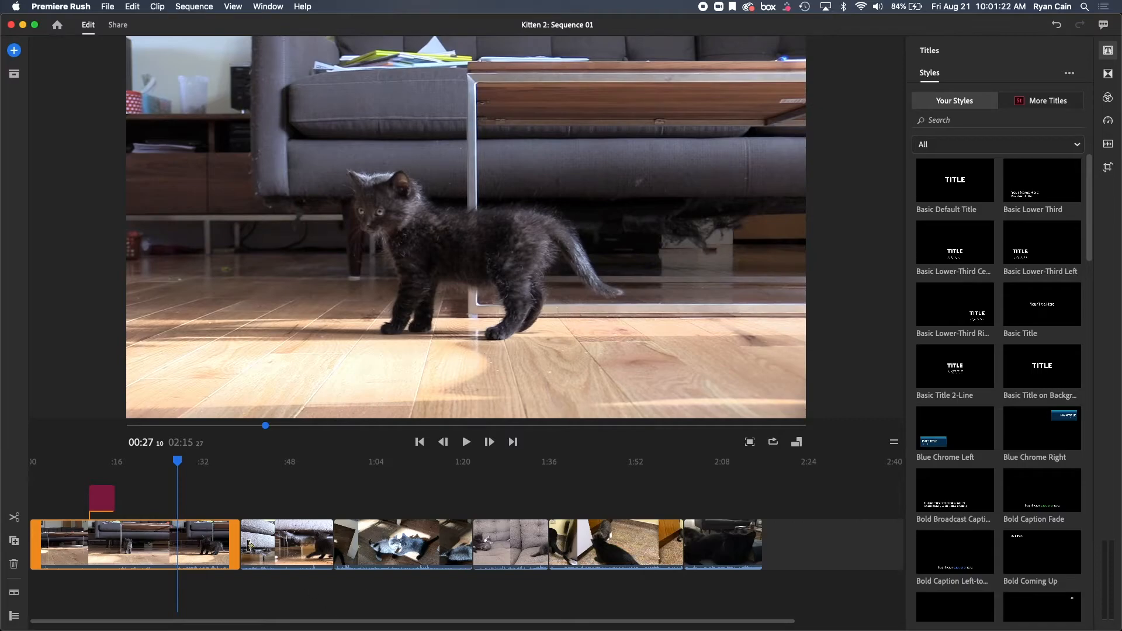
- Trim the end of the first clip back to about 0:26 and play across its cut to the second clip
left_click_drag(235, 543, 166, 544)
left_click_drag(173, 468, 169, 462)
key("space")
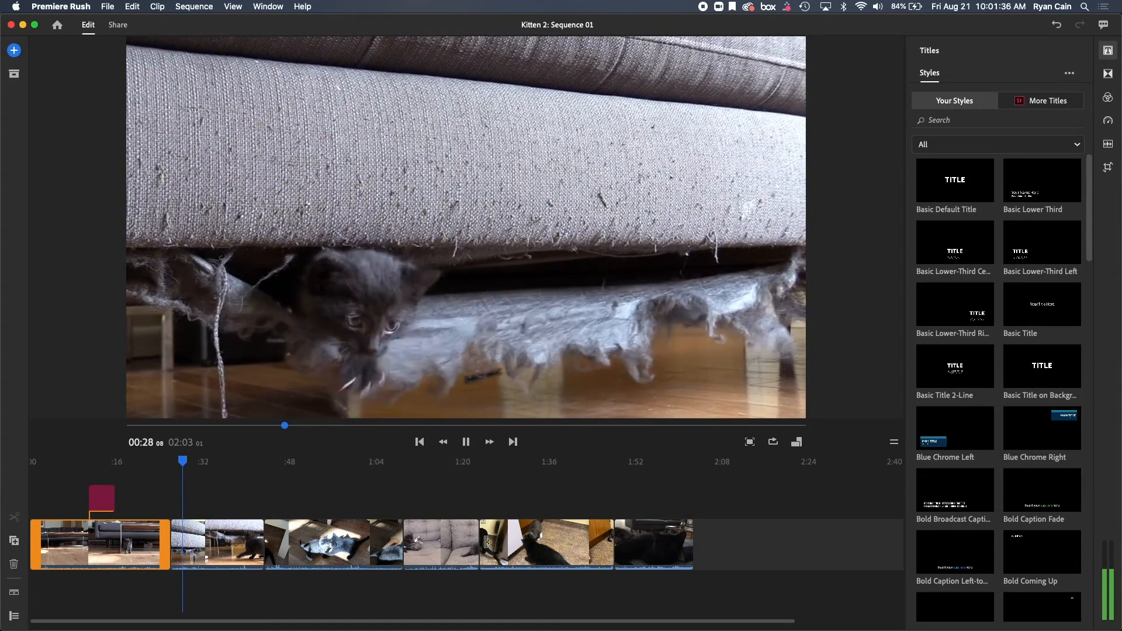
key("space")
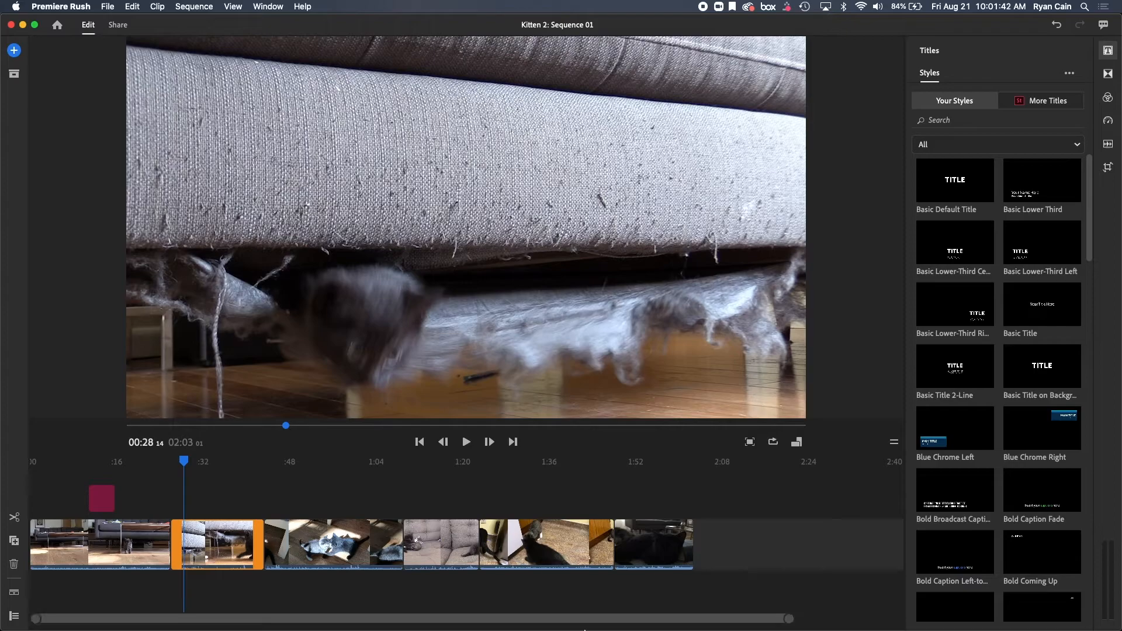
- Add a Basic Default Title directly after the last clip and change its text to "The End"
left_click_drag(183, 465, 693, 468)
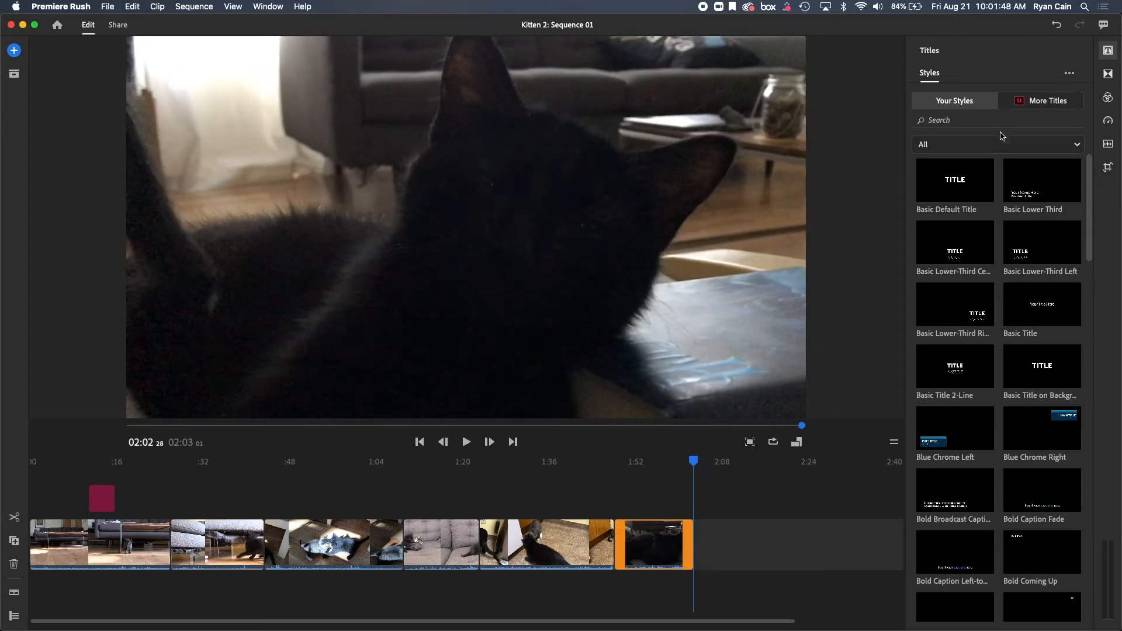
left_click_drag(954, 189, 695, 559)
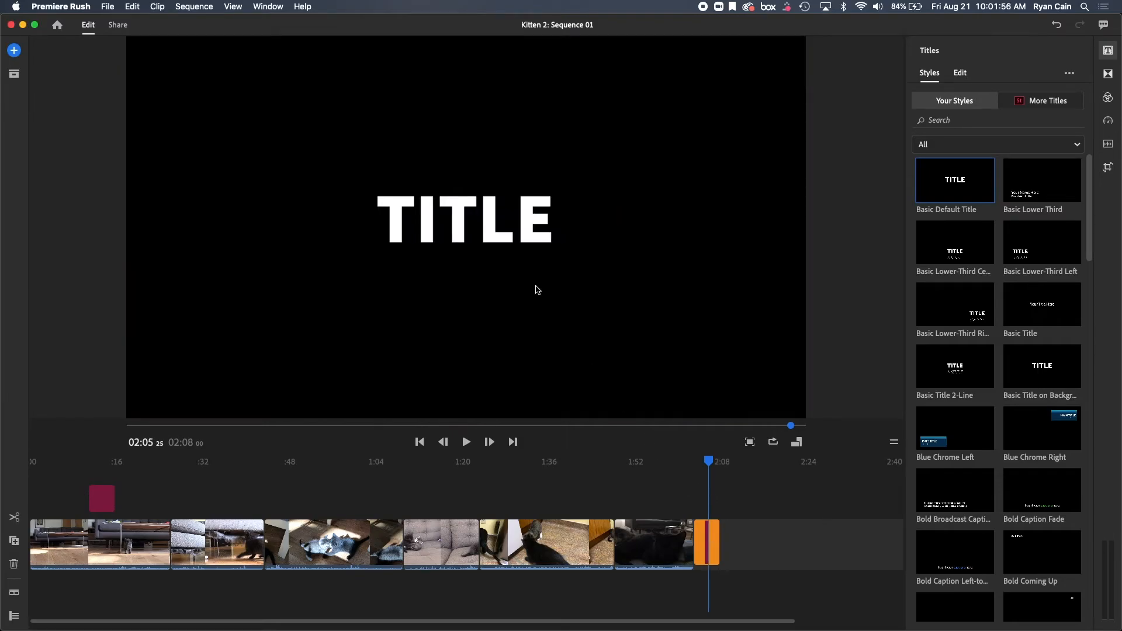
left_click(511, 225)
left_click(514, 226)
type("The En")
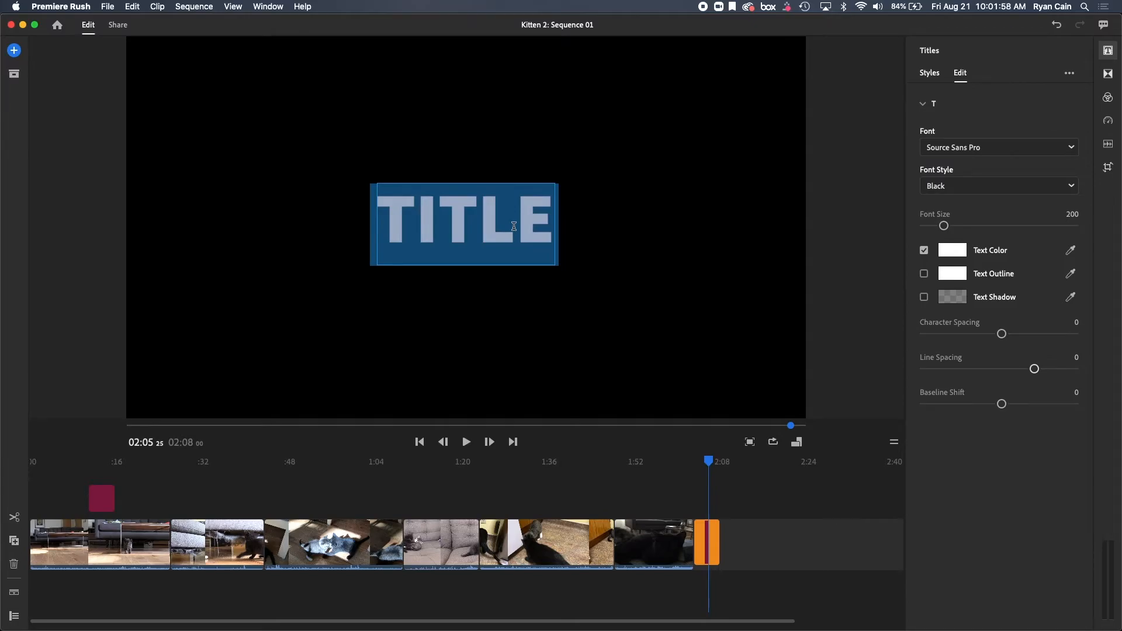
type("d")
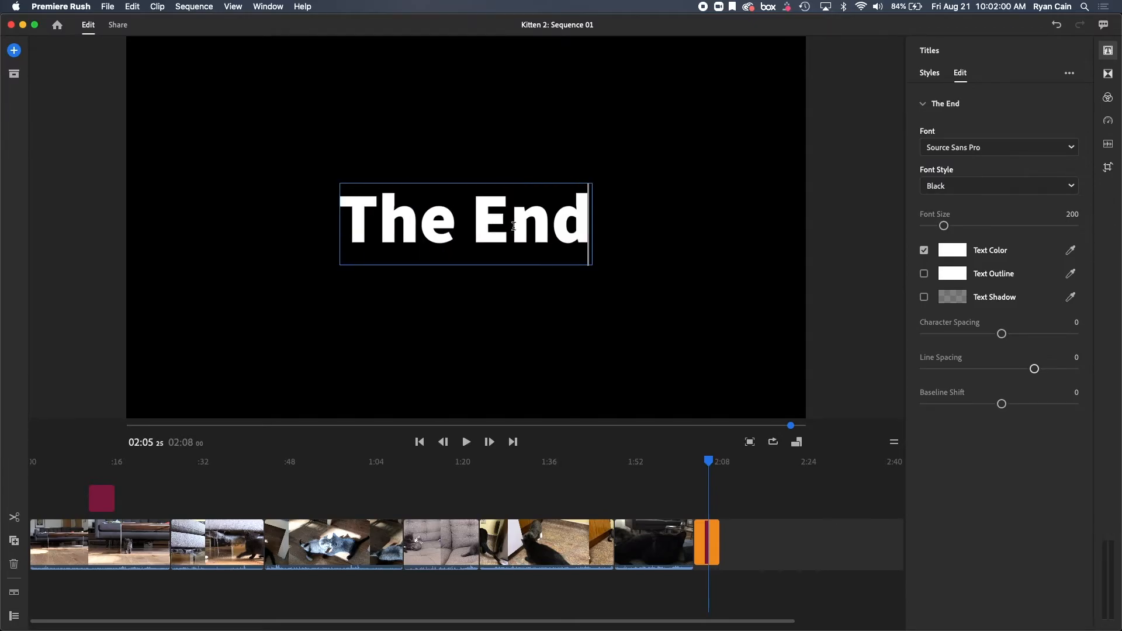
- Finish the title editing and return the playhead to the start of the sequence, with the first clip selected
left_click(796, 482)
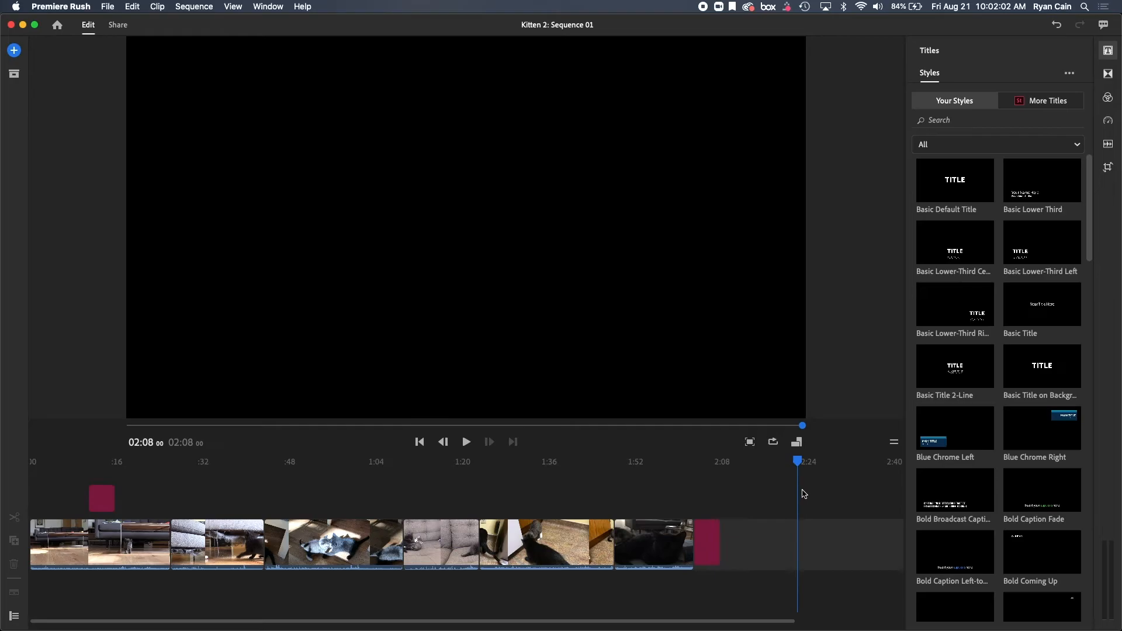
left_click_drag(796, 461, 12, 519)
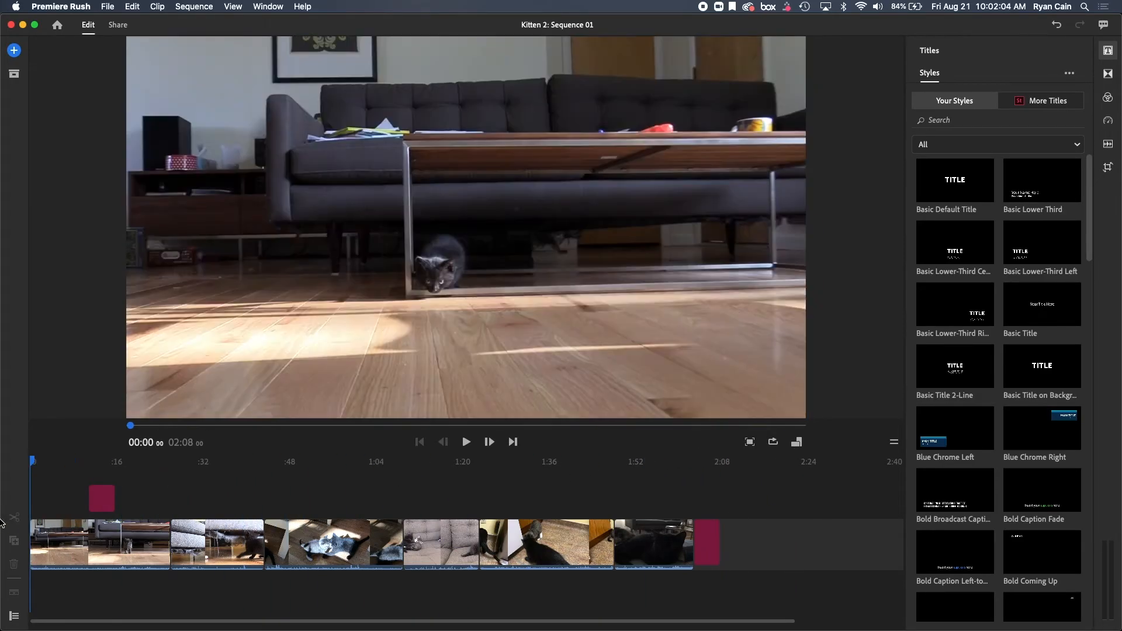
left_click(32, 551)
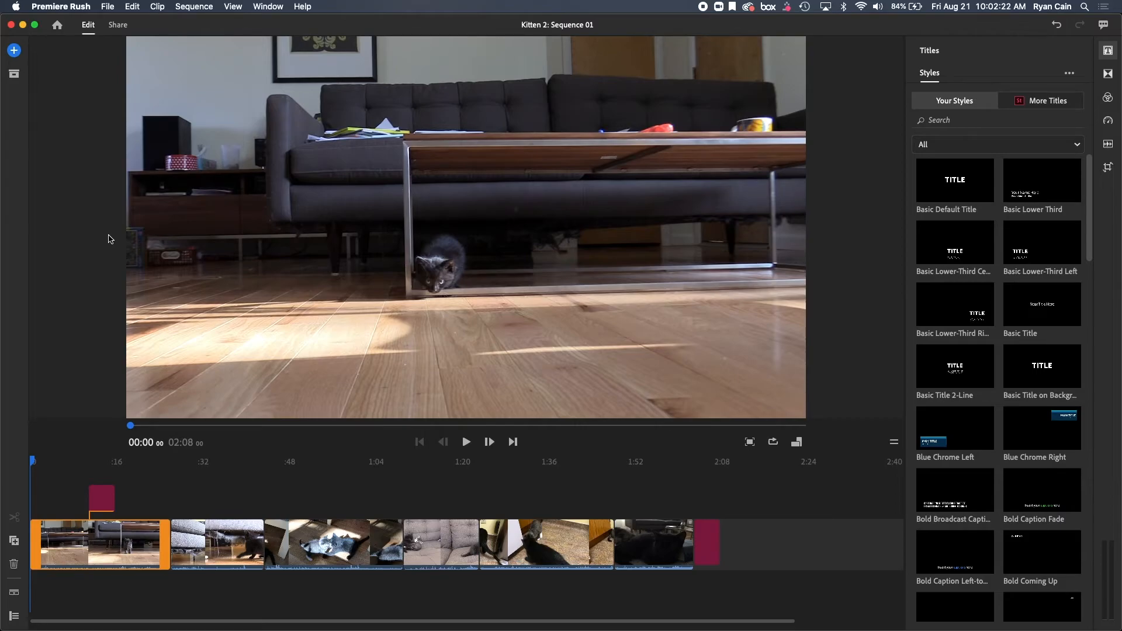
- Name the local export file "Kittens 2" in the sharing settings and expand the advanced export settings
left_click(123, 26)
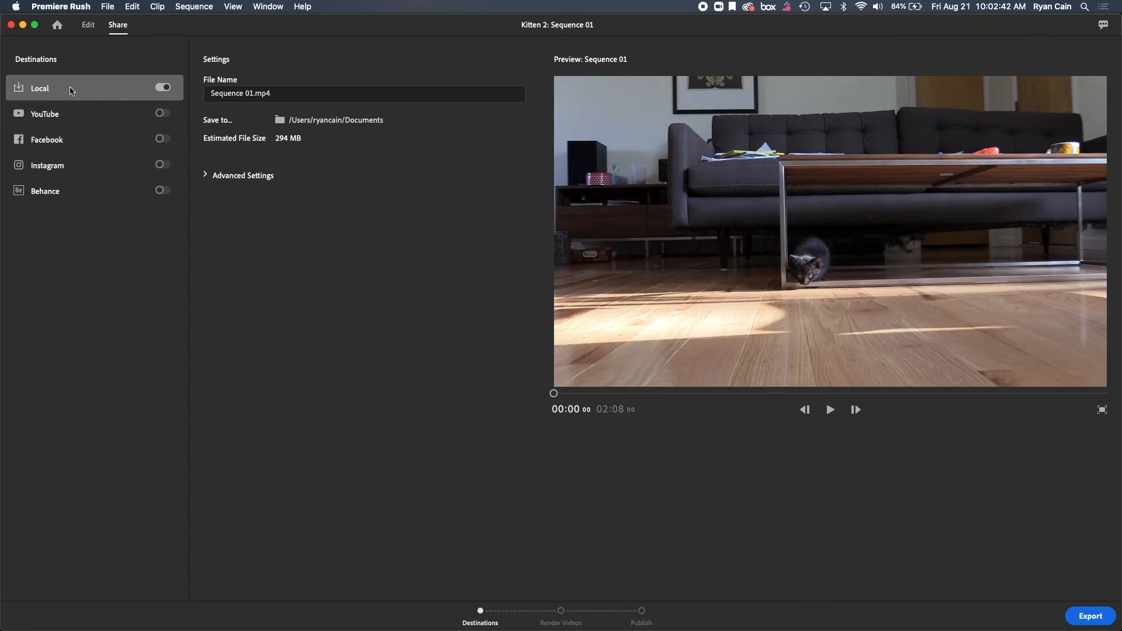
left_click(255, 94)
key("super+a")
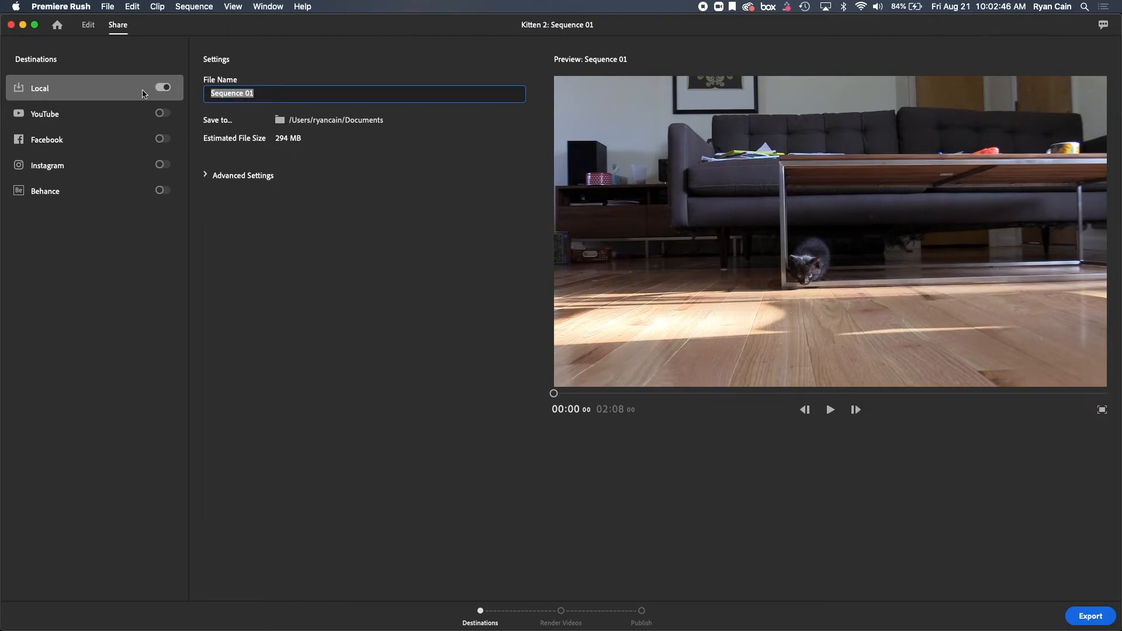
type("Kittens 2")
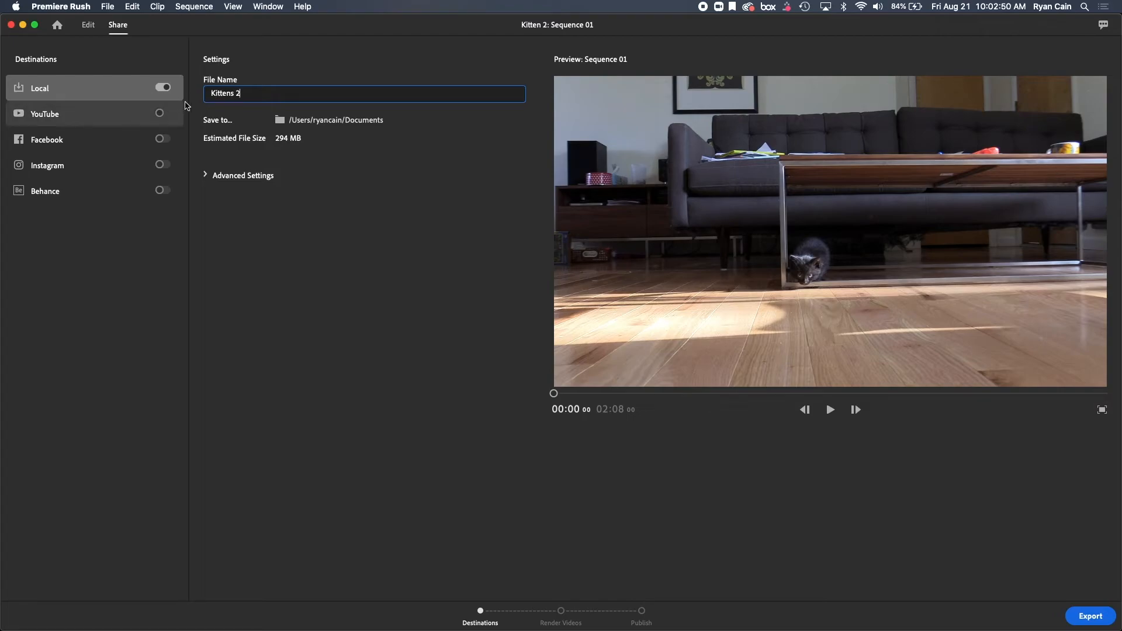
left_click(205, 175)
left_click(207, 176)
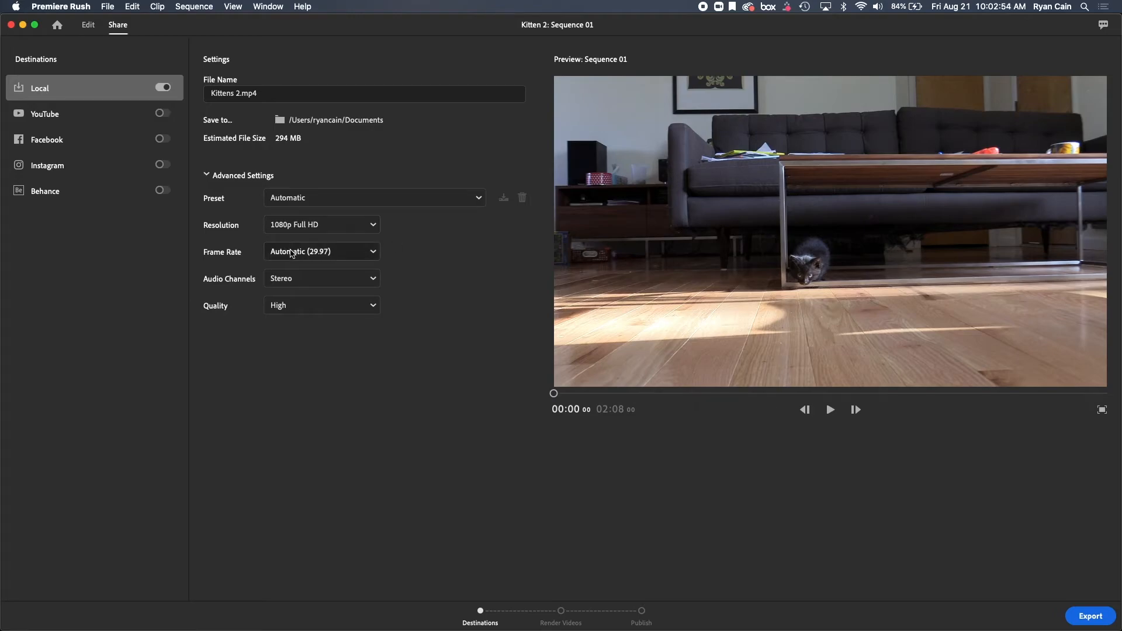
- Check the resolution options, export the sequence locally at 1080p Full HD, and close the finished render page
left_click(342, 232)
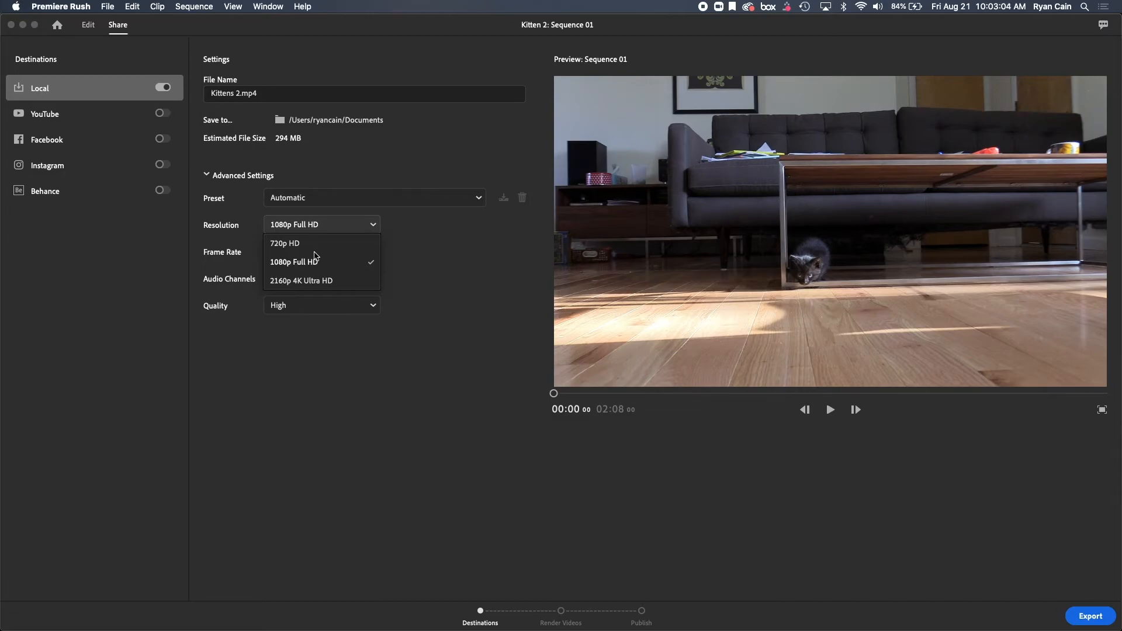
left_click(466, 254)
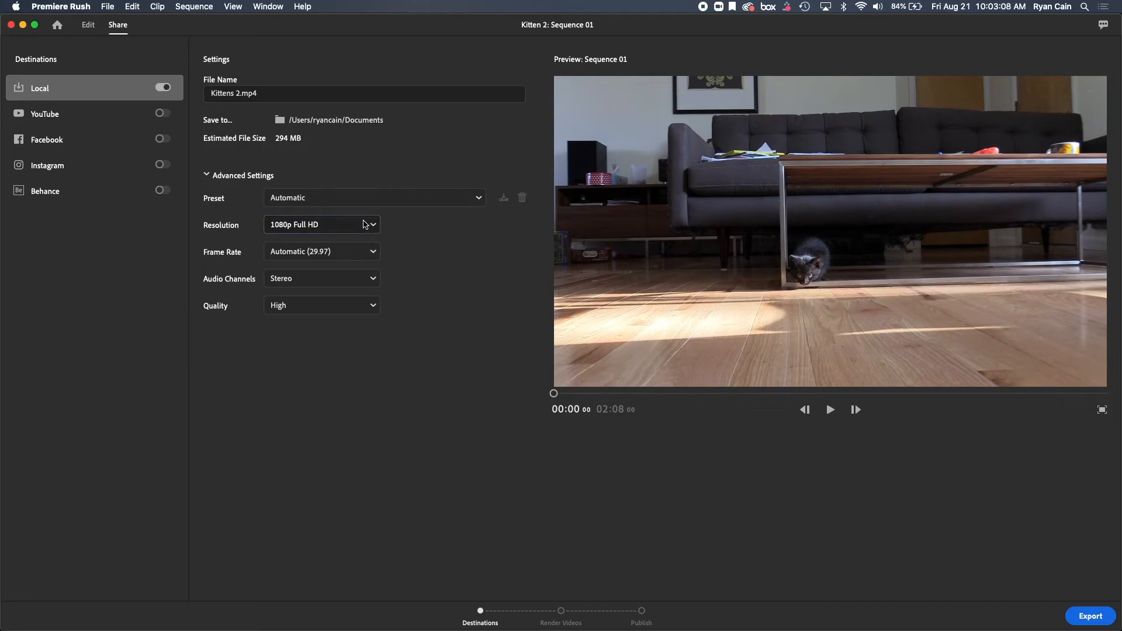
left_click(1090, 616)
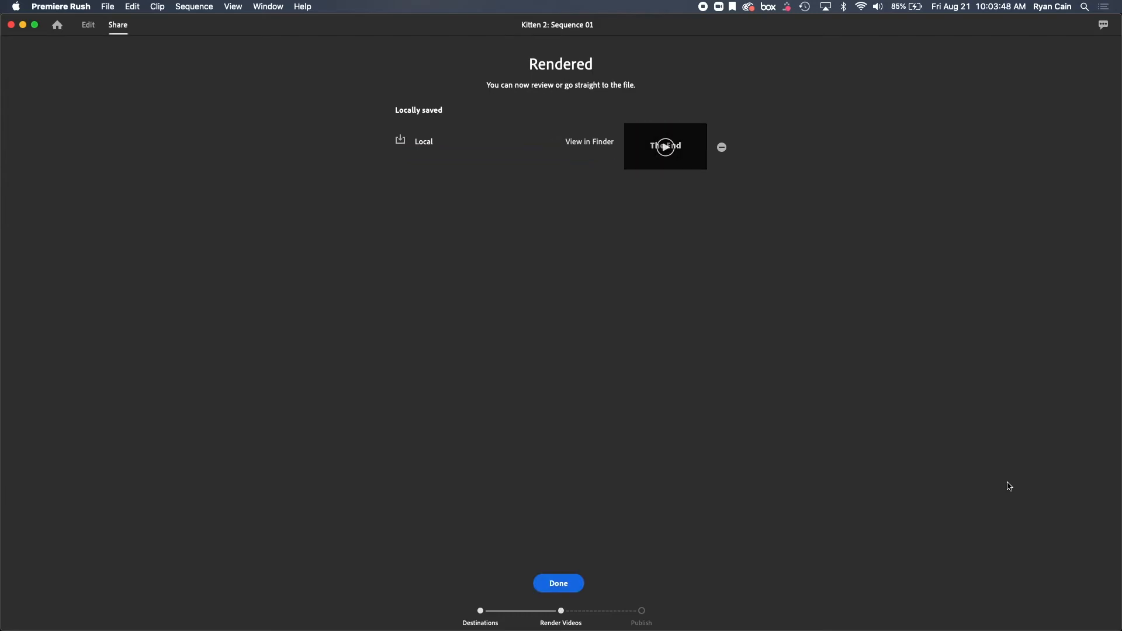
left_click(567, 589)
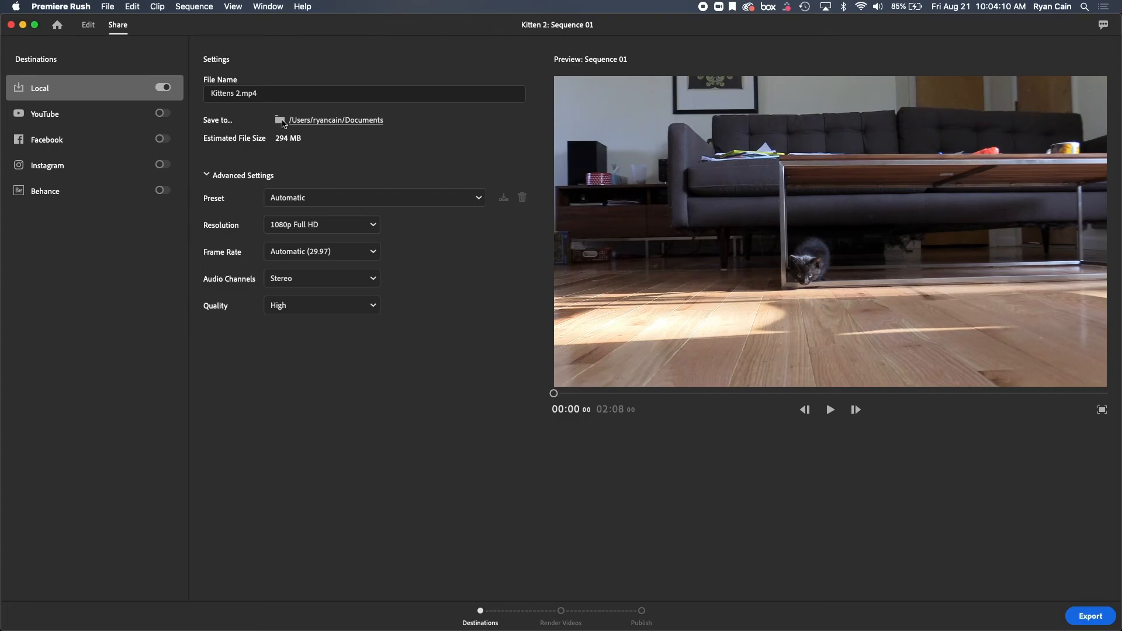
- Browse to the Cat Video folder on the Desktop as a possible export location, and cancel the folder selection
left_click(304, 121)
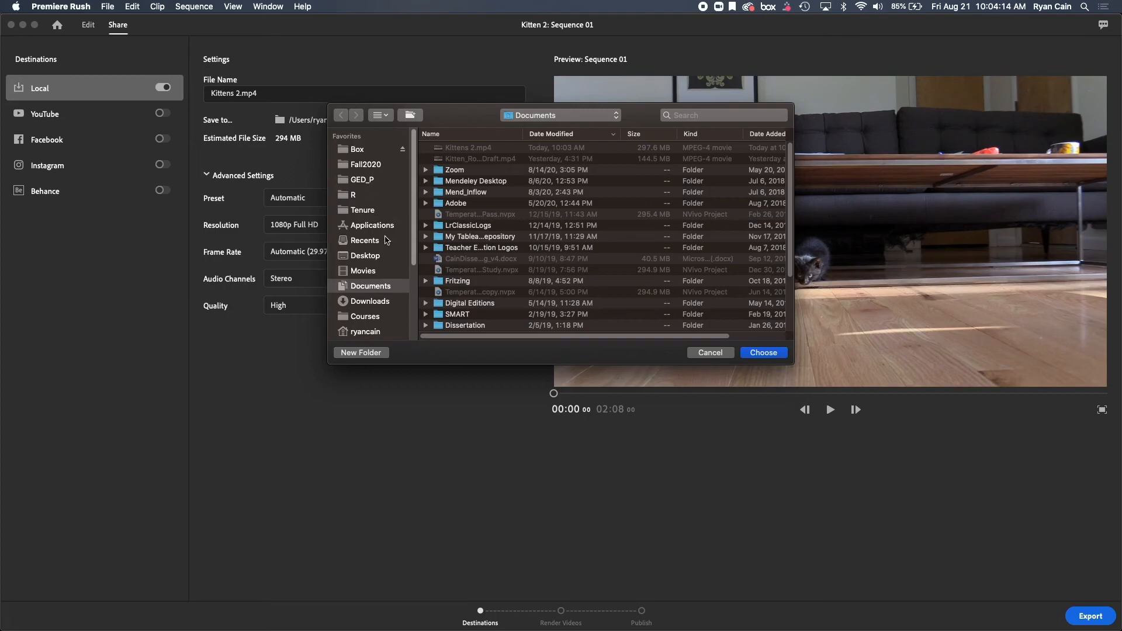
left_click(390, 256)
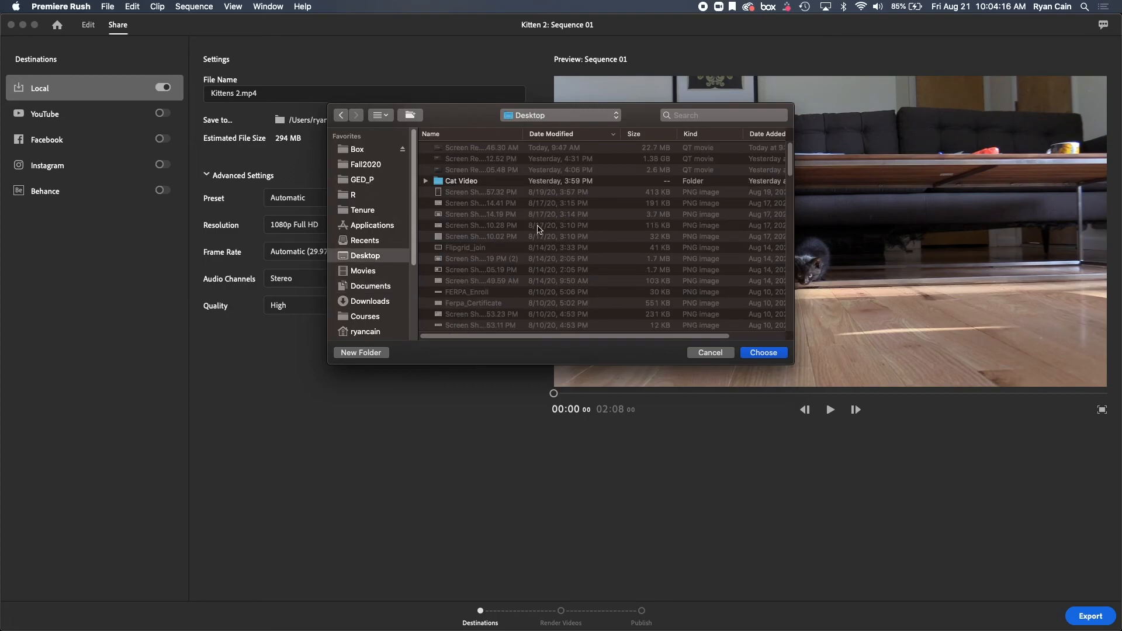
double_click(488, 182)
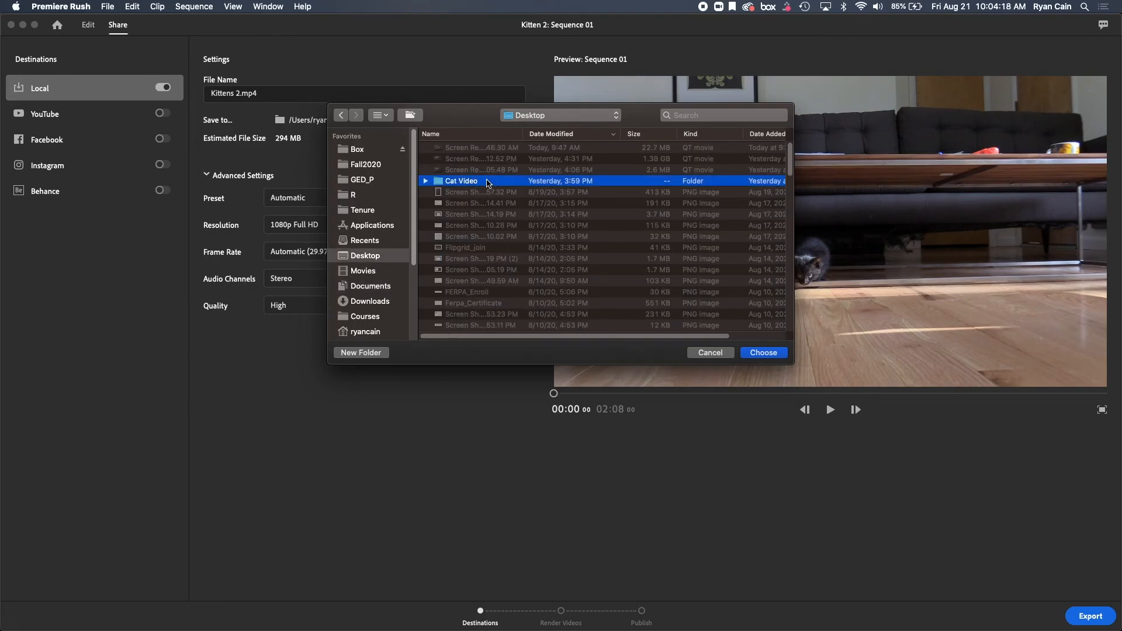
left_click(727, 354)
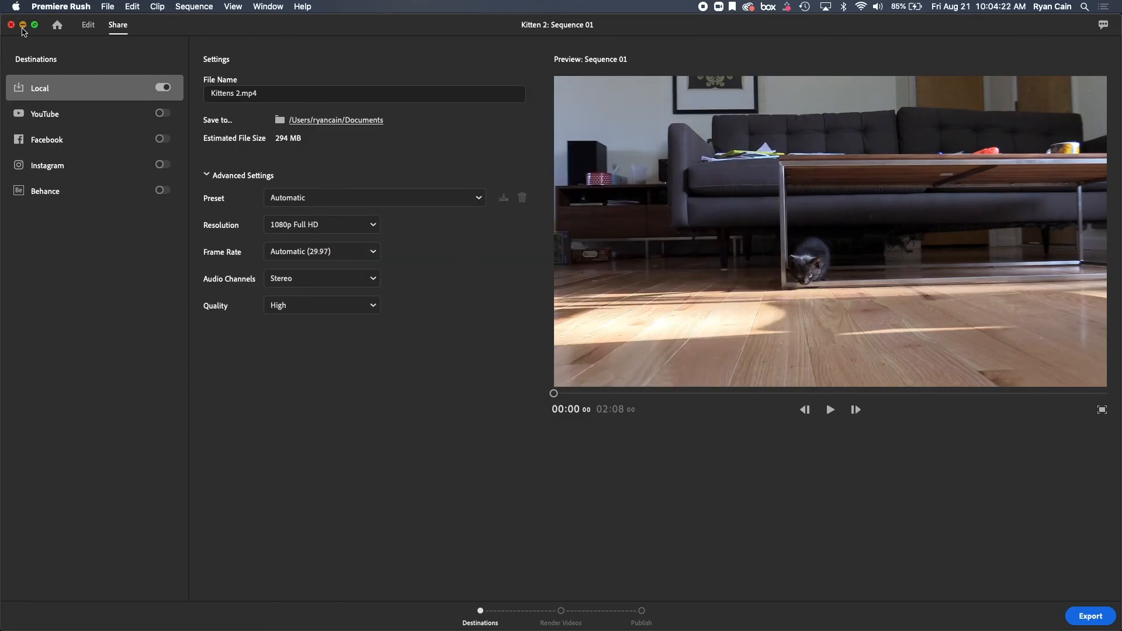
- Minimize the editor, switch to Finder, and select the exported Kittens 2.mp4 in the Documents folder
left_click(23, 26)
double_click(1092, 41)
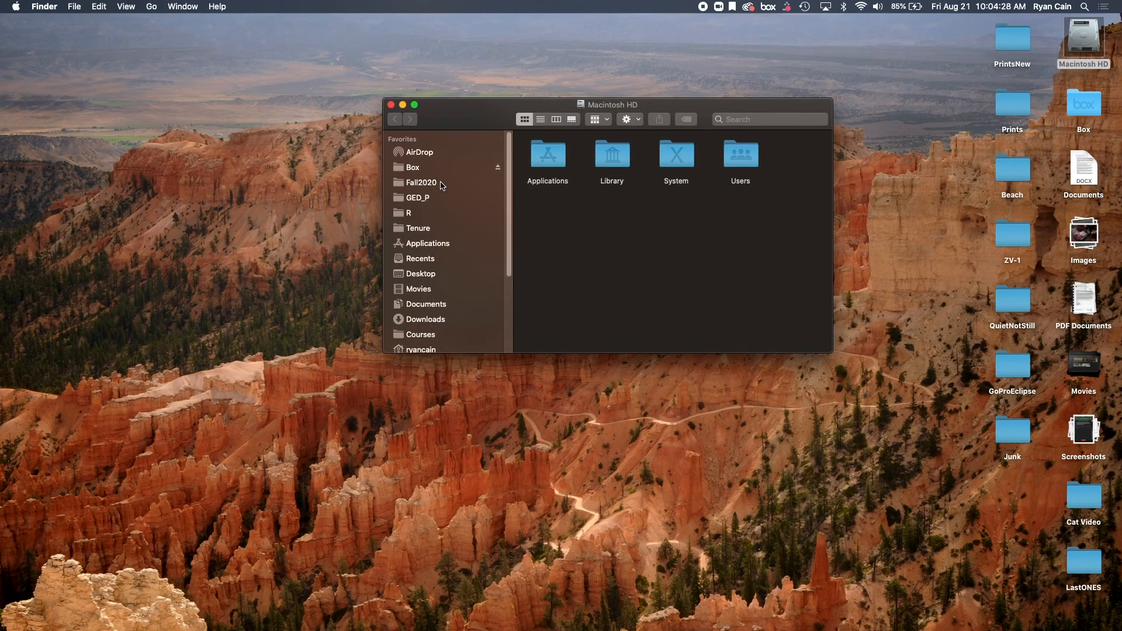
left_click(453, 305)
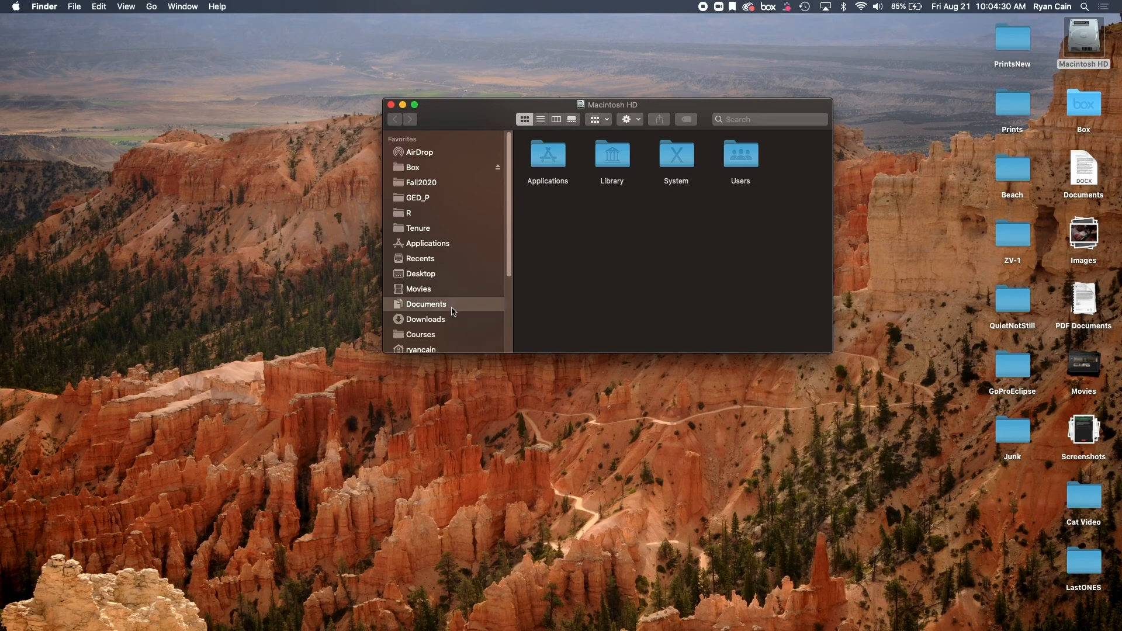
left_click(619, 153)
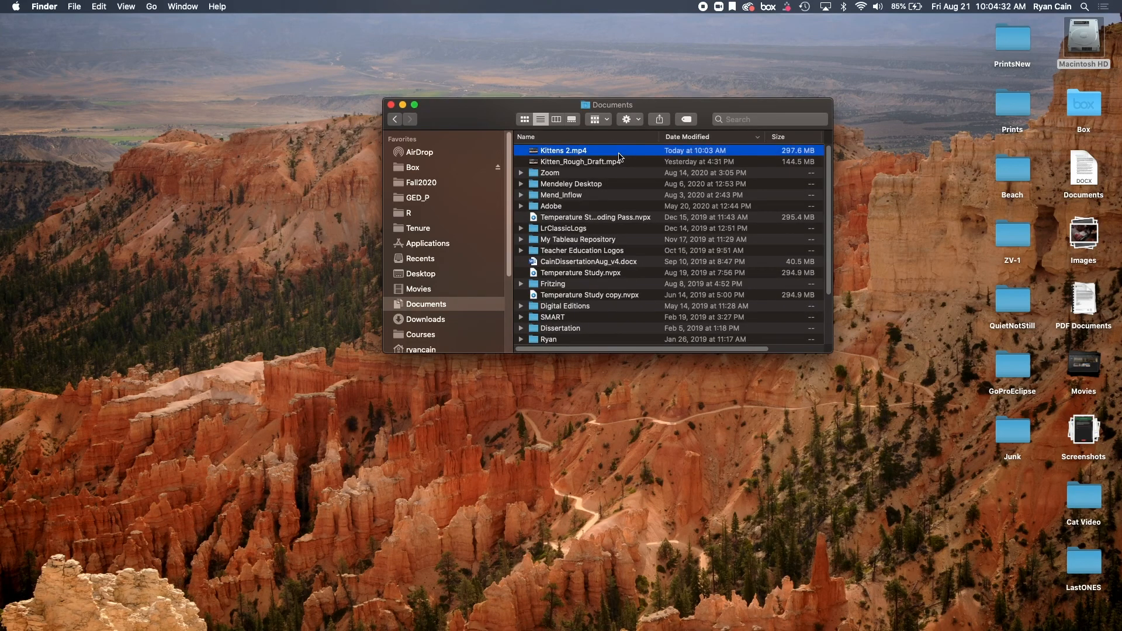